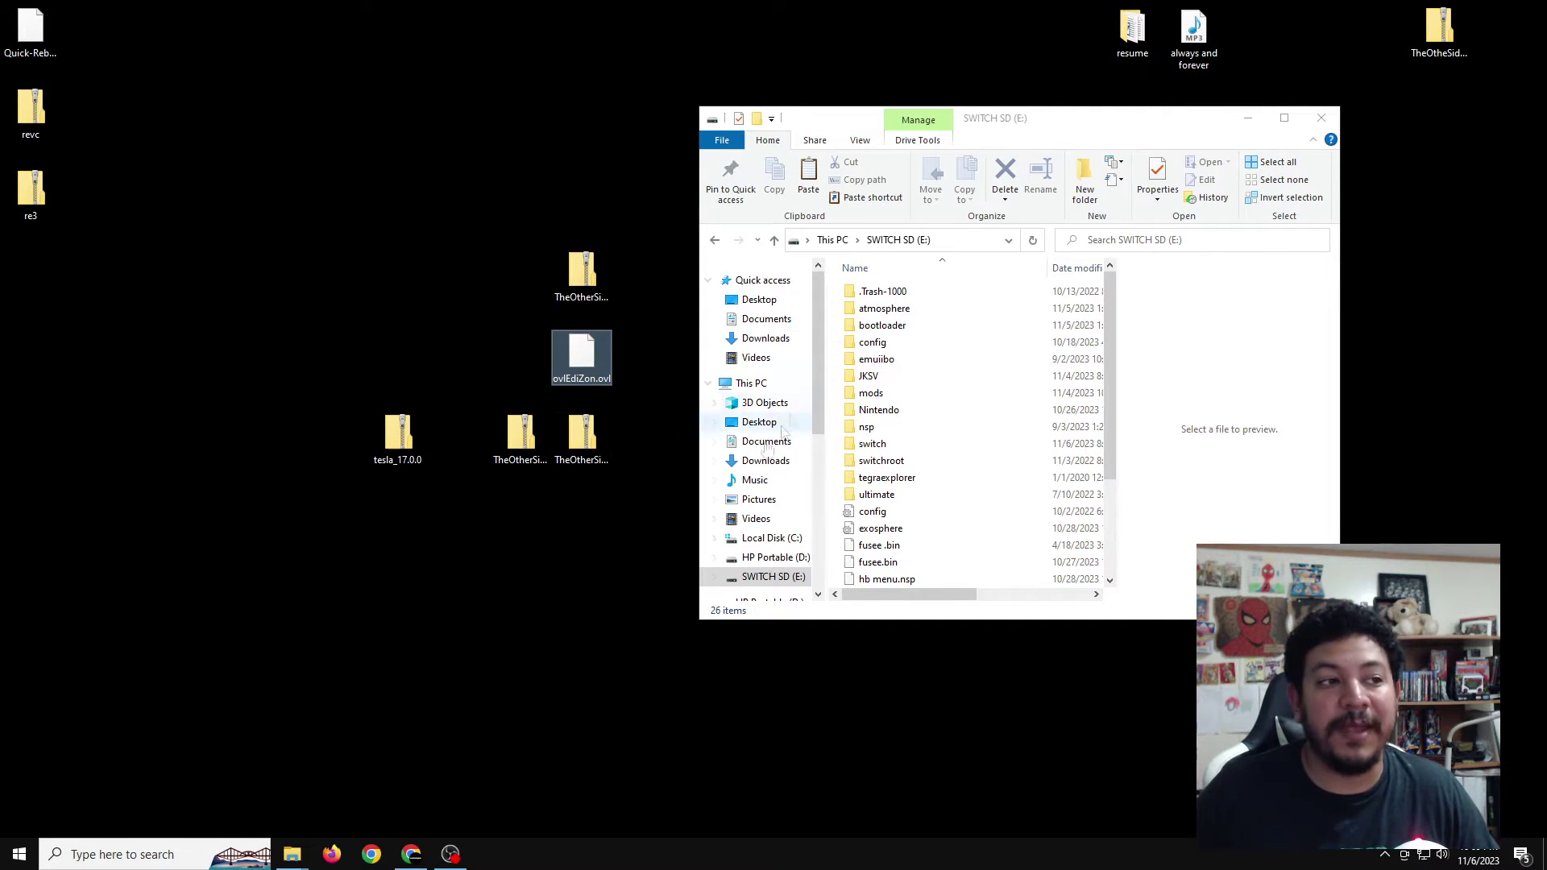
{"action": "left_click_drag", "start_coordinate": [631, 521], "coordinate": [345, 508]}
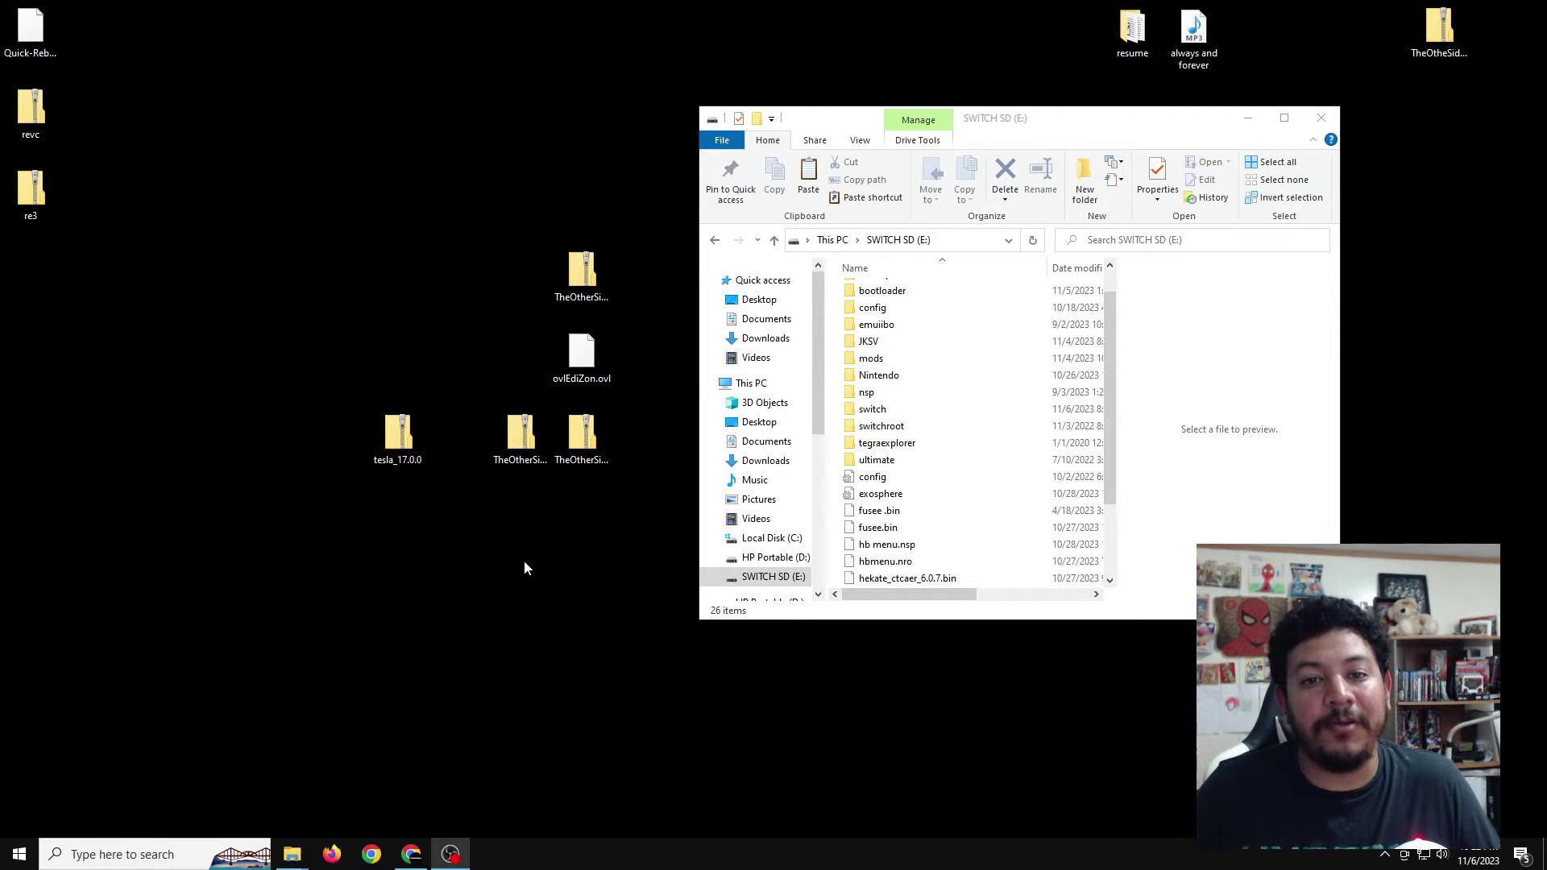
{"action": "left_click_drag", "start_coordinate": [653, 500], "coordinate": [338, 415]}
{"action": "left_click", "coordinate": [520, 448]}
{"action": "left_click", "coordinate": [522, 451]}
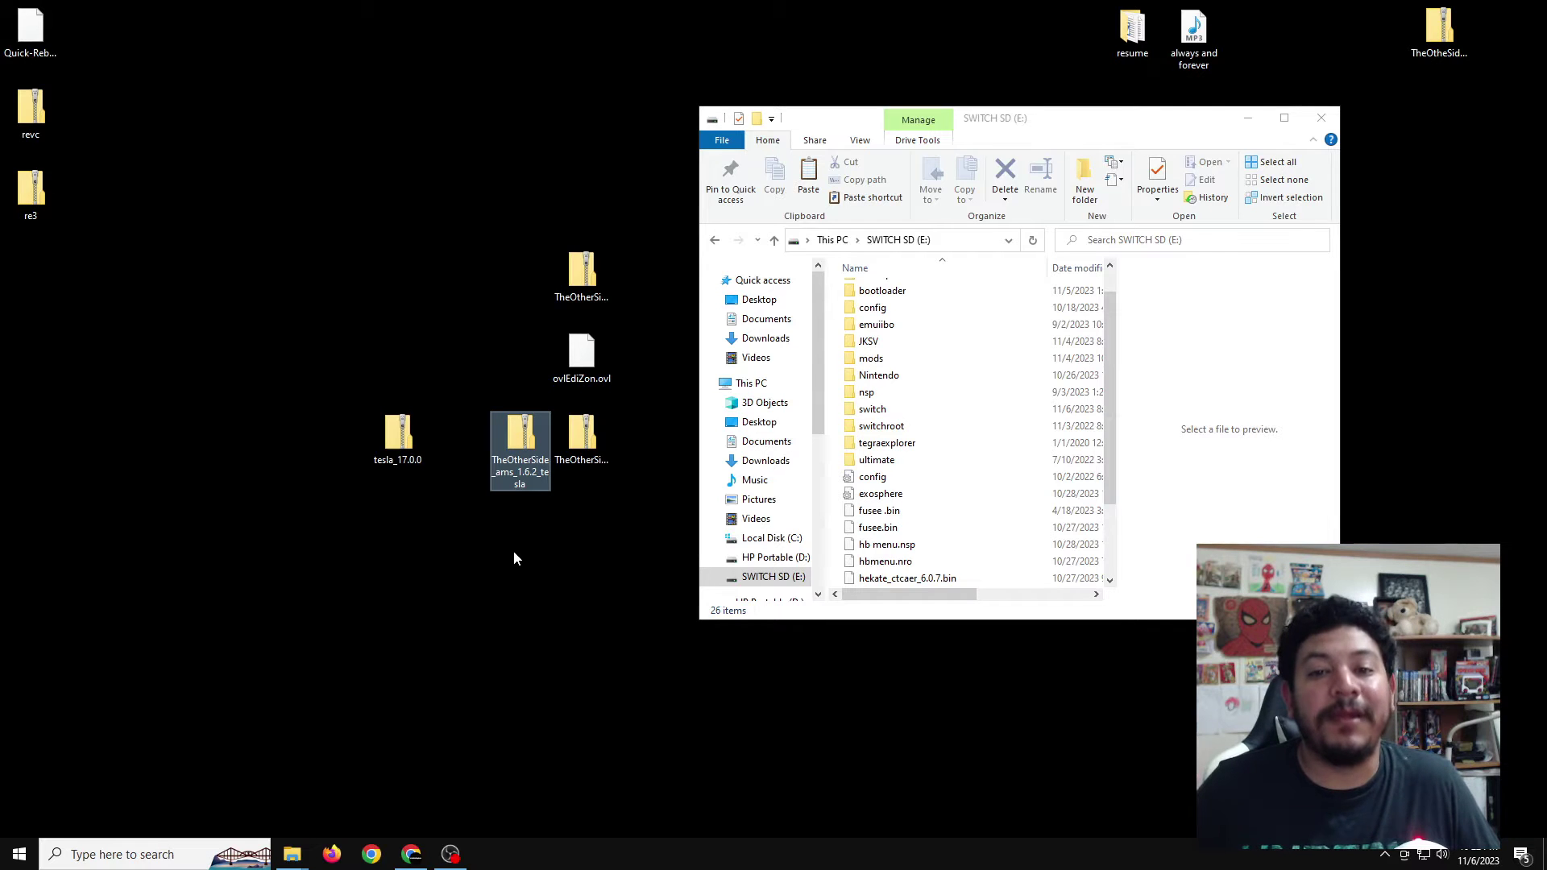
{"action": "left_click_drag", "start_coordinate": [625, 499], "coordinate": [465, 412]}
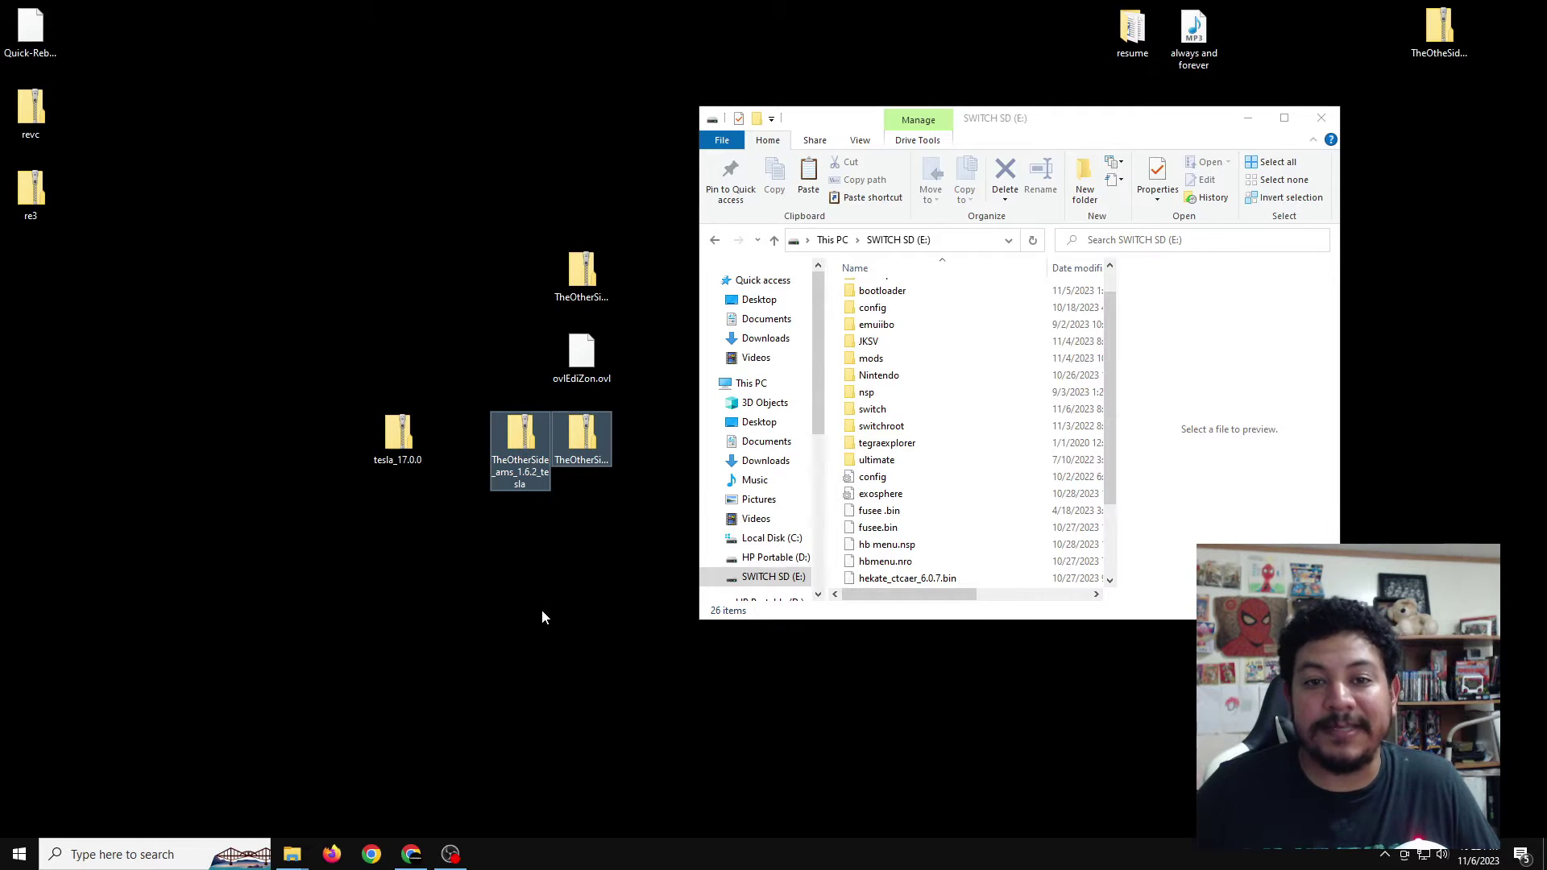
{"action": "left_click", "coordinate": [579, 458]}
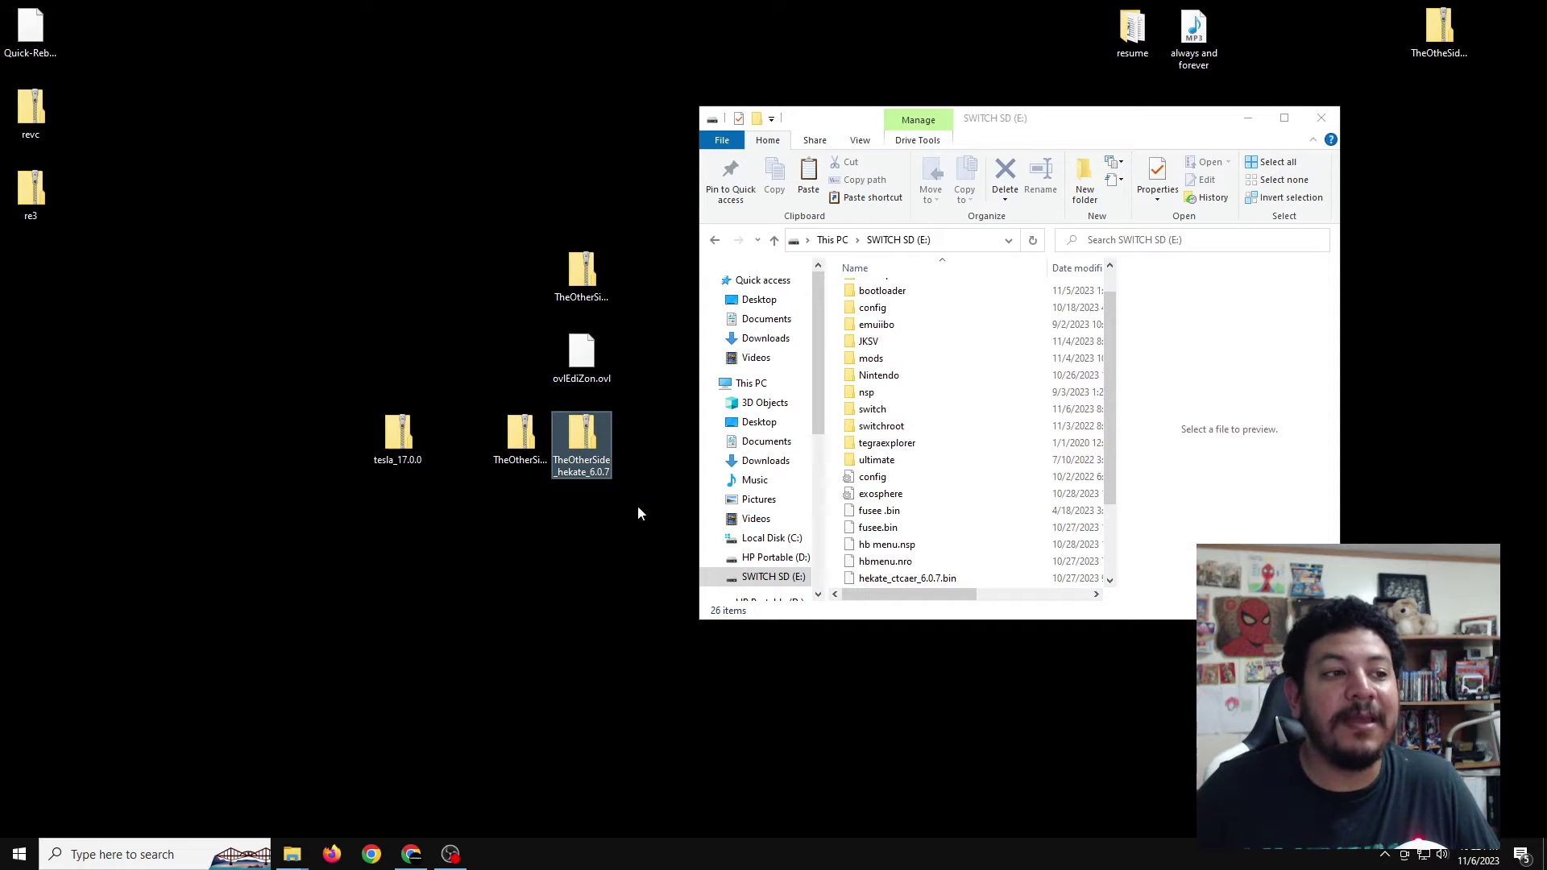
{"action": "left_click_drag", "start_coordinate": [637, 506], "coordinate": [469, 399]}
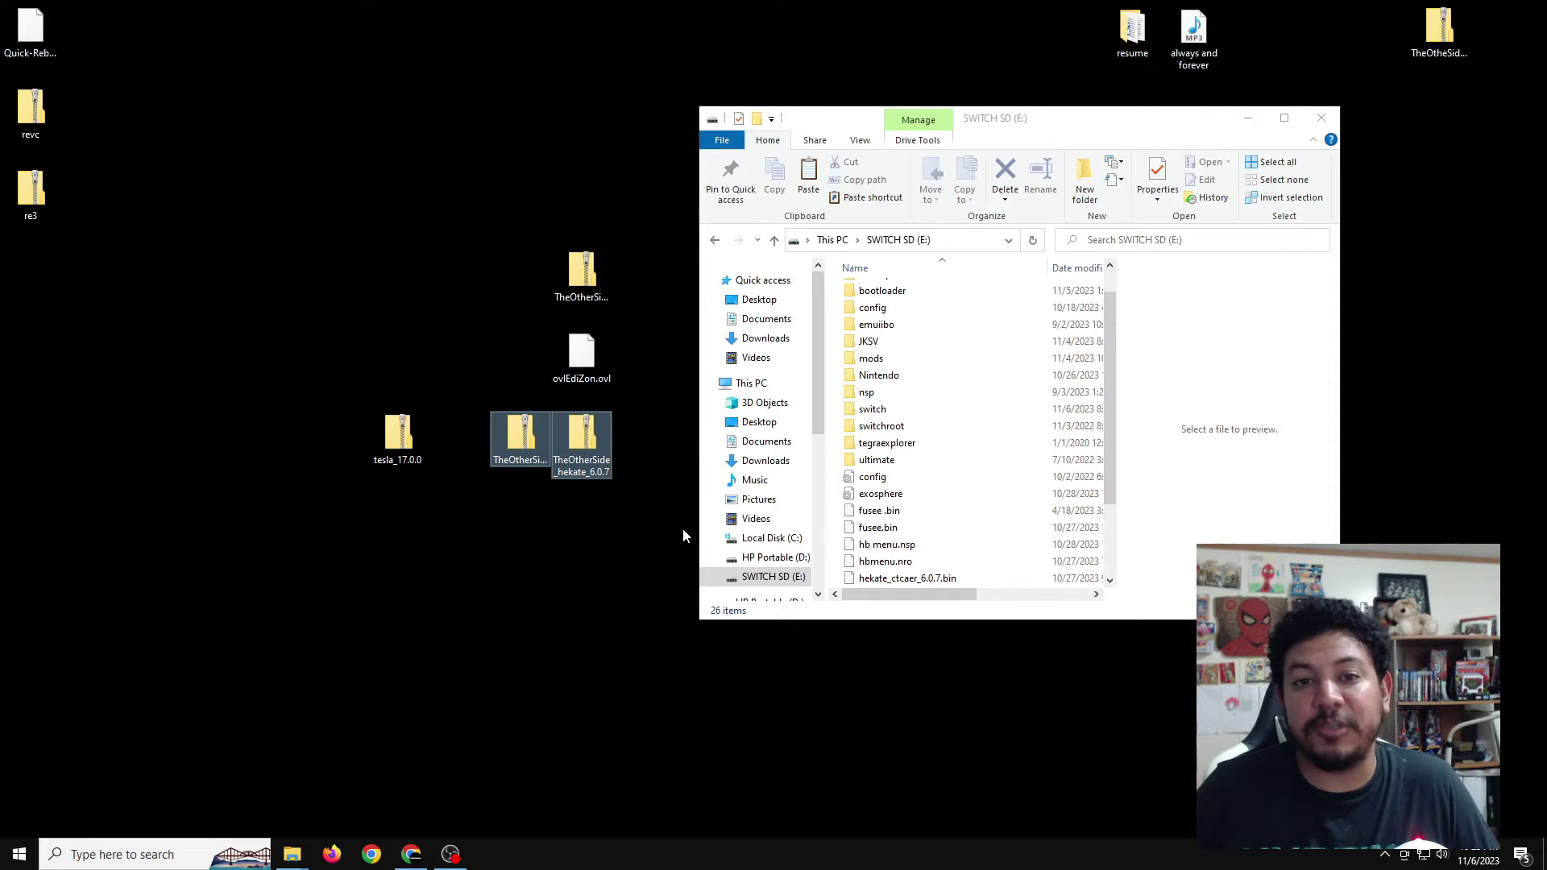
{"action": "left_click_drag", "start_coordinate": [633, 494], "coordinate": [452, 408]}
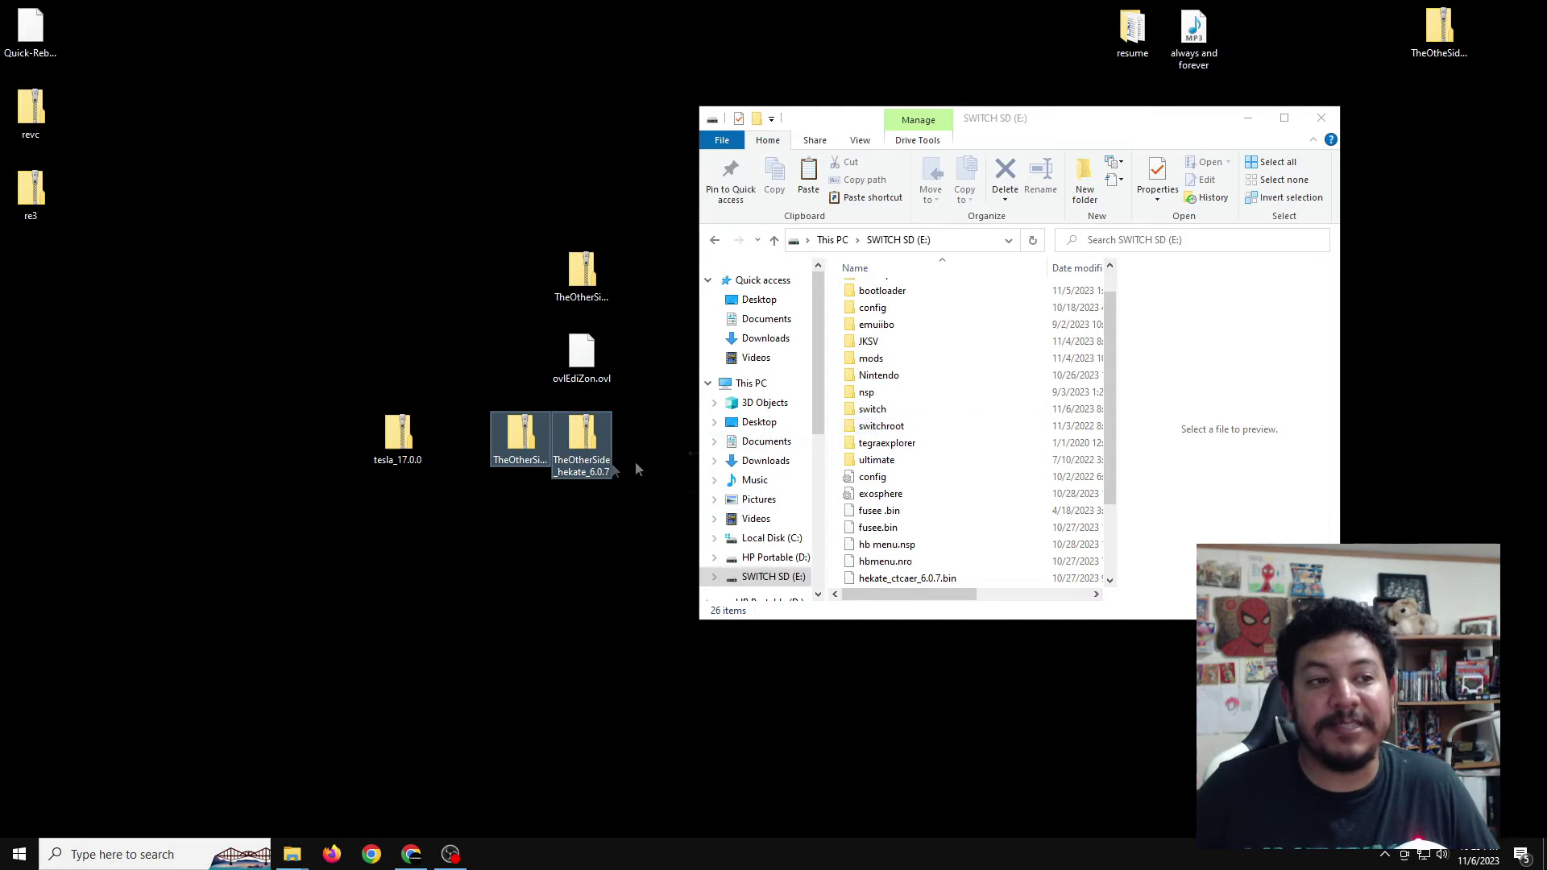
{"action": "left_click_drag", "start_coordinate": [647, 522], "coordinate": [479, 402]}
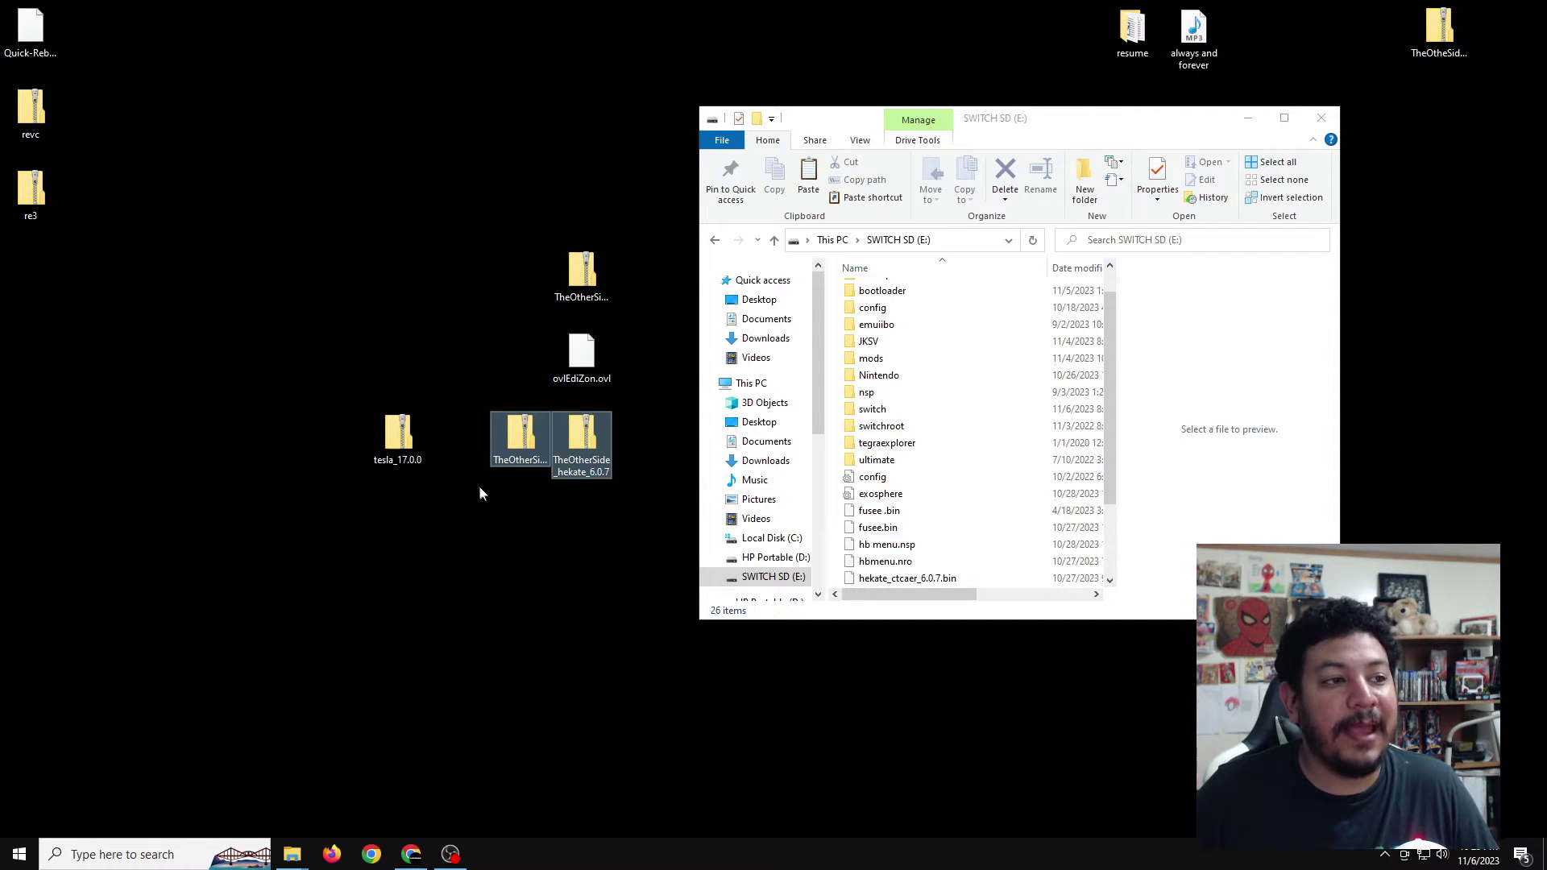
{"action": "left_click", "coordinate": [375, 458]}
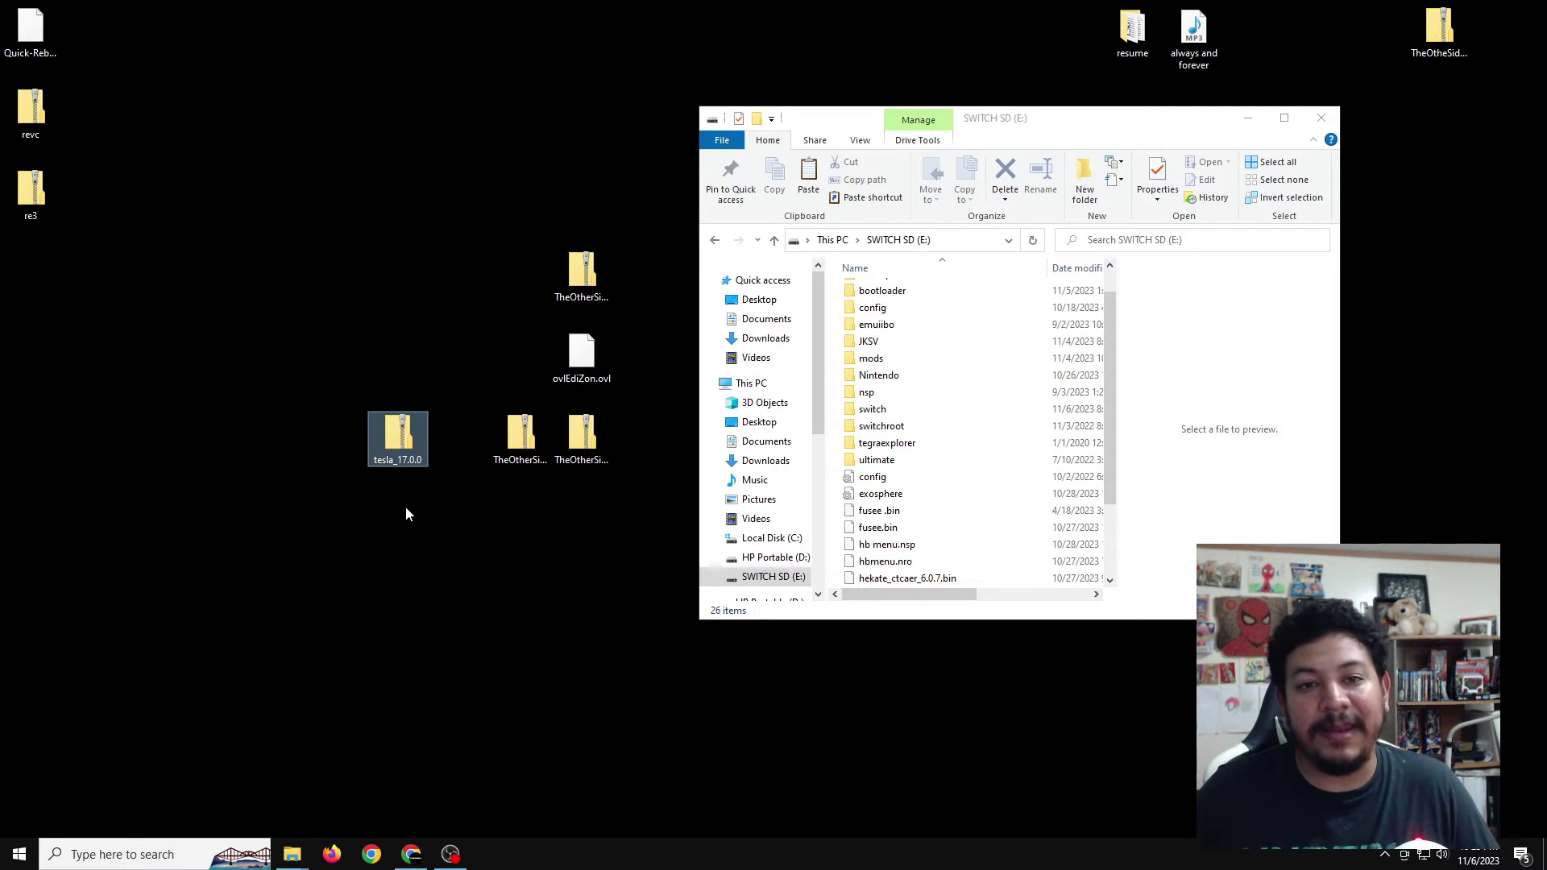
{"action": "right_click", "coordinate": [394, 440]}
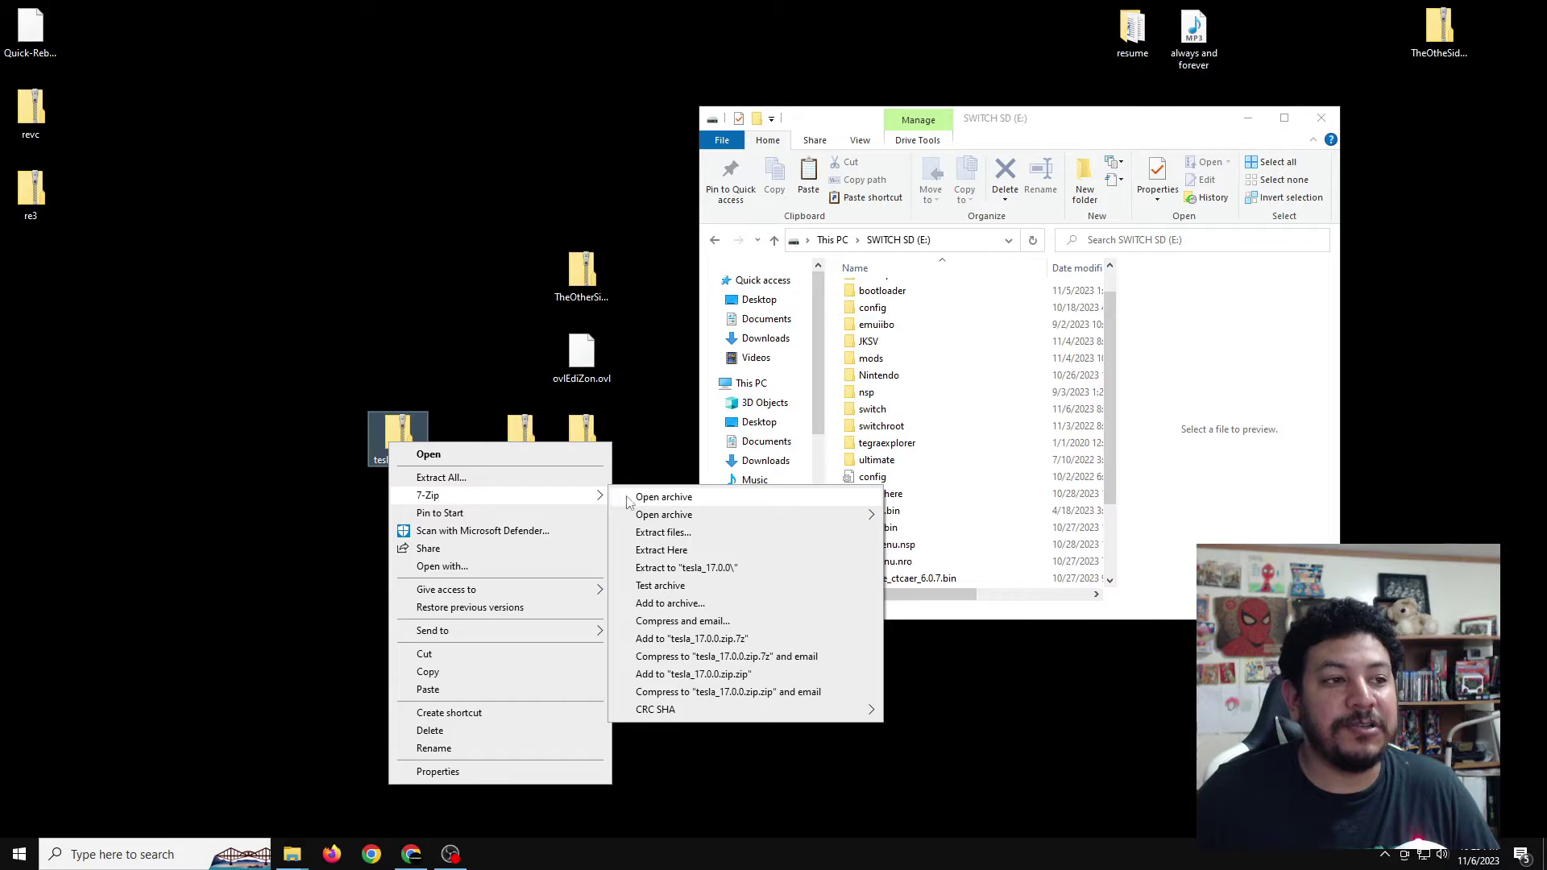
{"action": "left_click", "coordinate": [627, 499]}
{"action": "left_click_drag", "start_coordinate": [222, 326], "coordinate": [211, 290]}
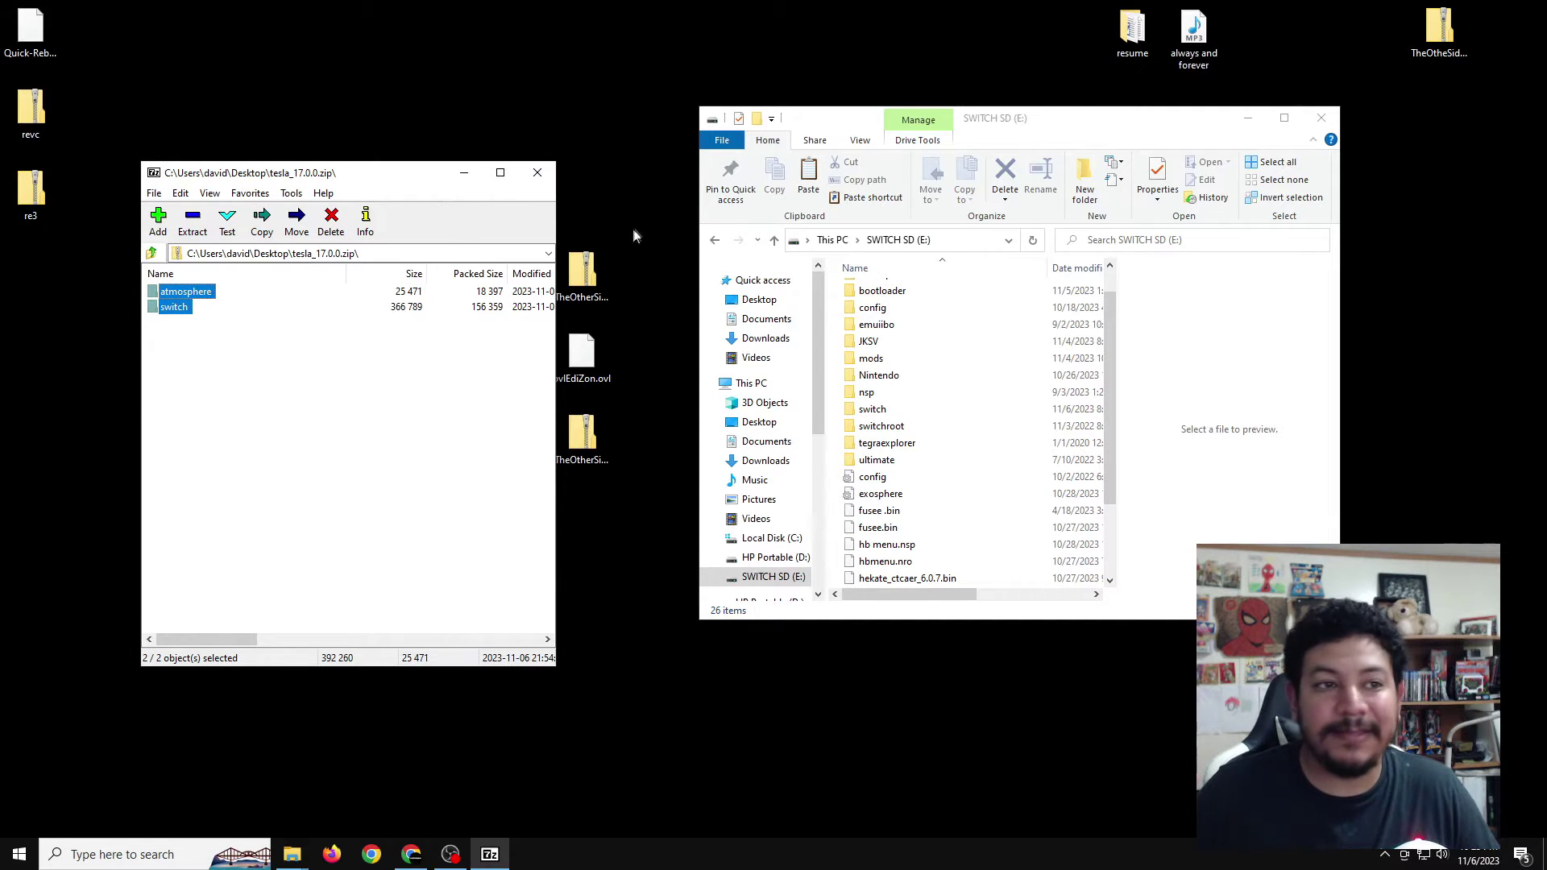
{"action": "left_click", "coordinate": [537, 172]}
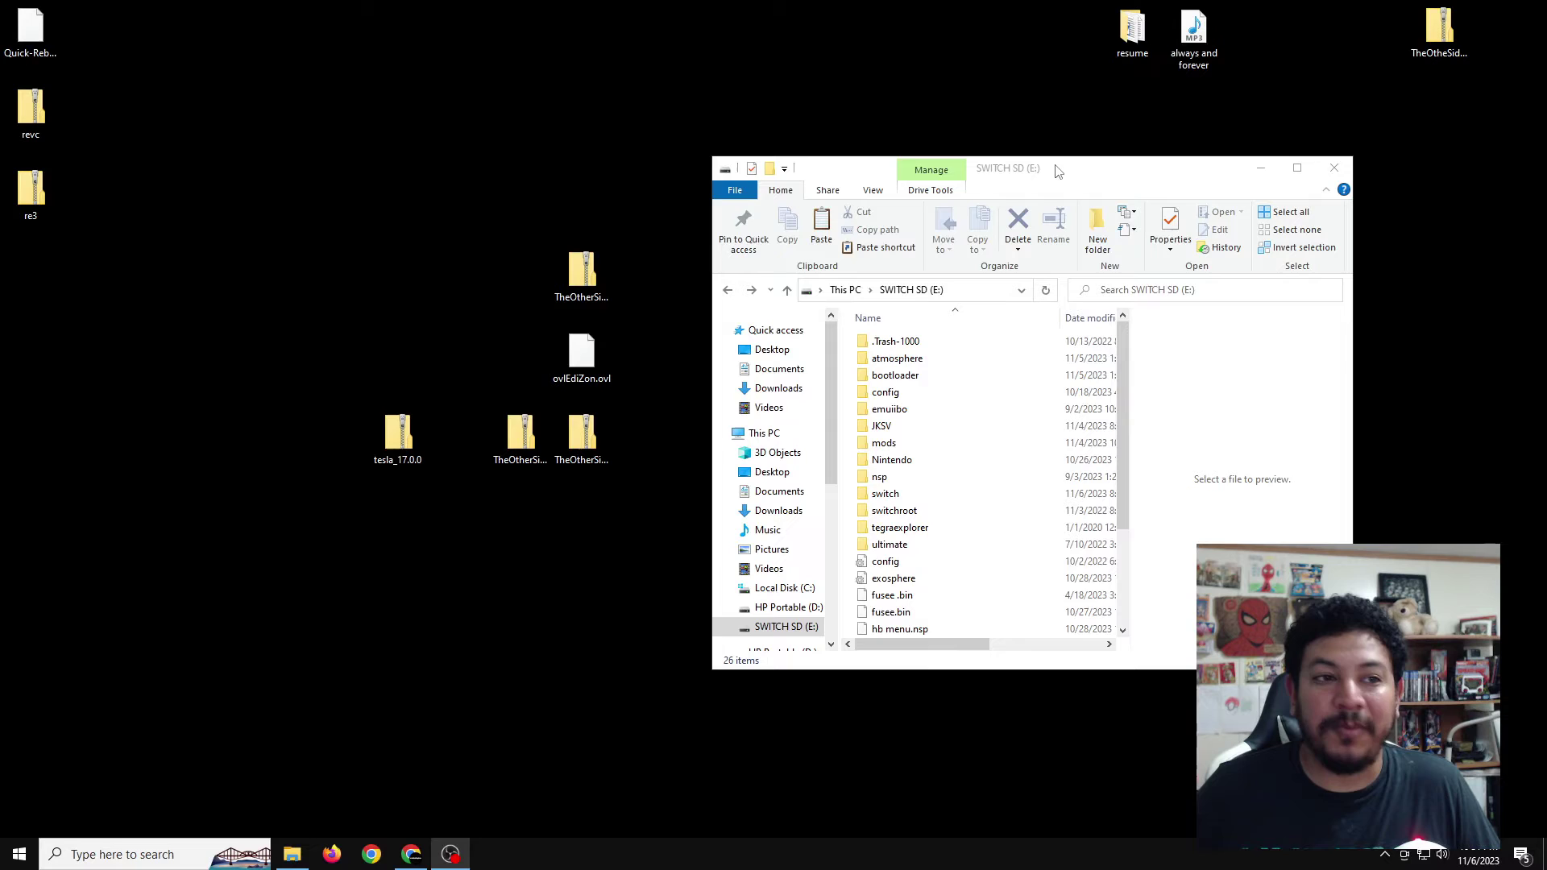
Nudge the SD card window, select the desktop downloads, and bring the updater release page forward
{"action": "left_click_drag", "start_coordinate": [1057, 171], "coordinate": [1051, 158]}
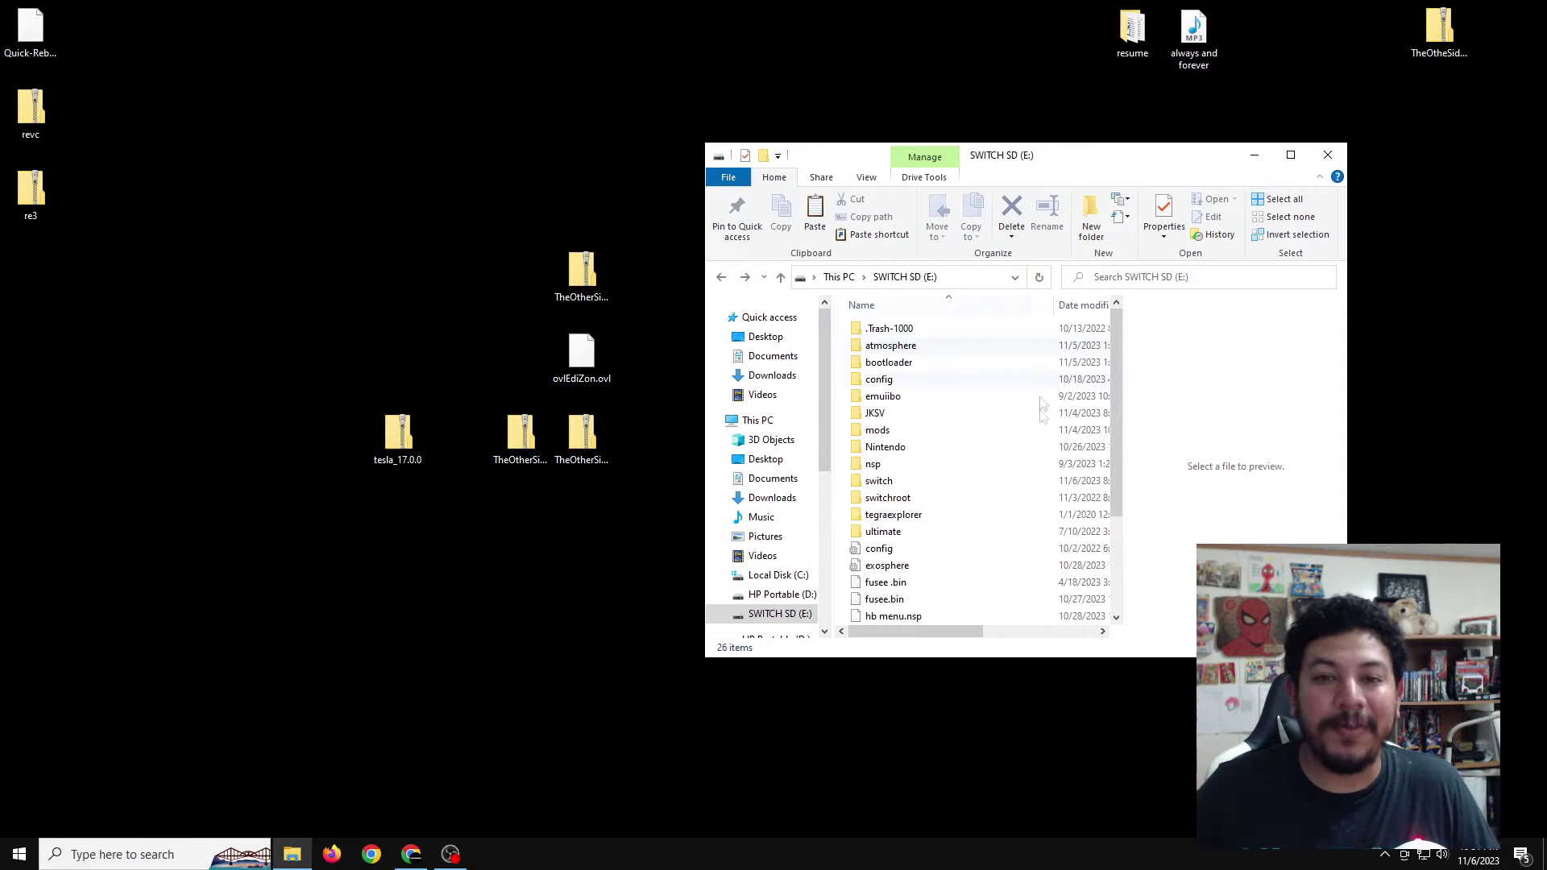
{"action": "left_click", "coordinate": [582, 354]}
{"action": "left_click_drag", "start_coordinate": [649, 211], "coordinate": [525, 394]}
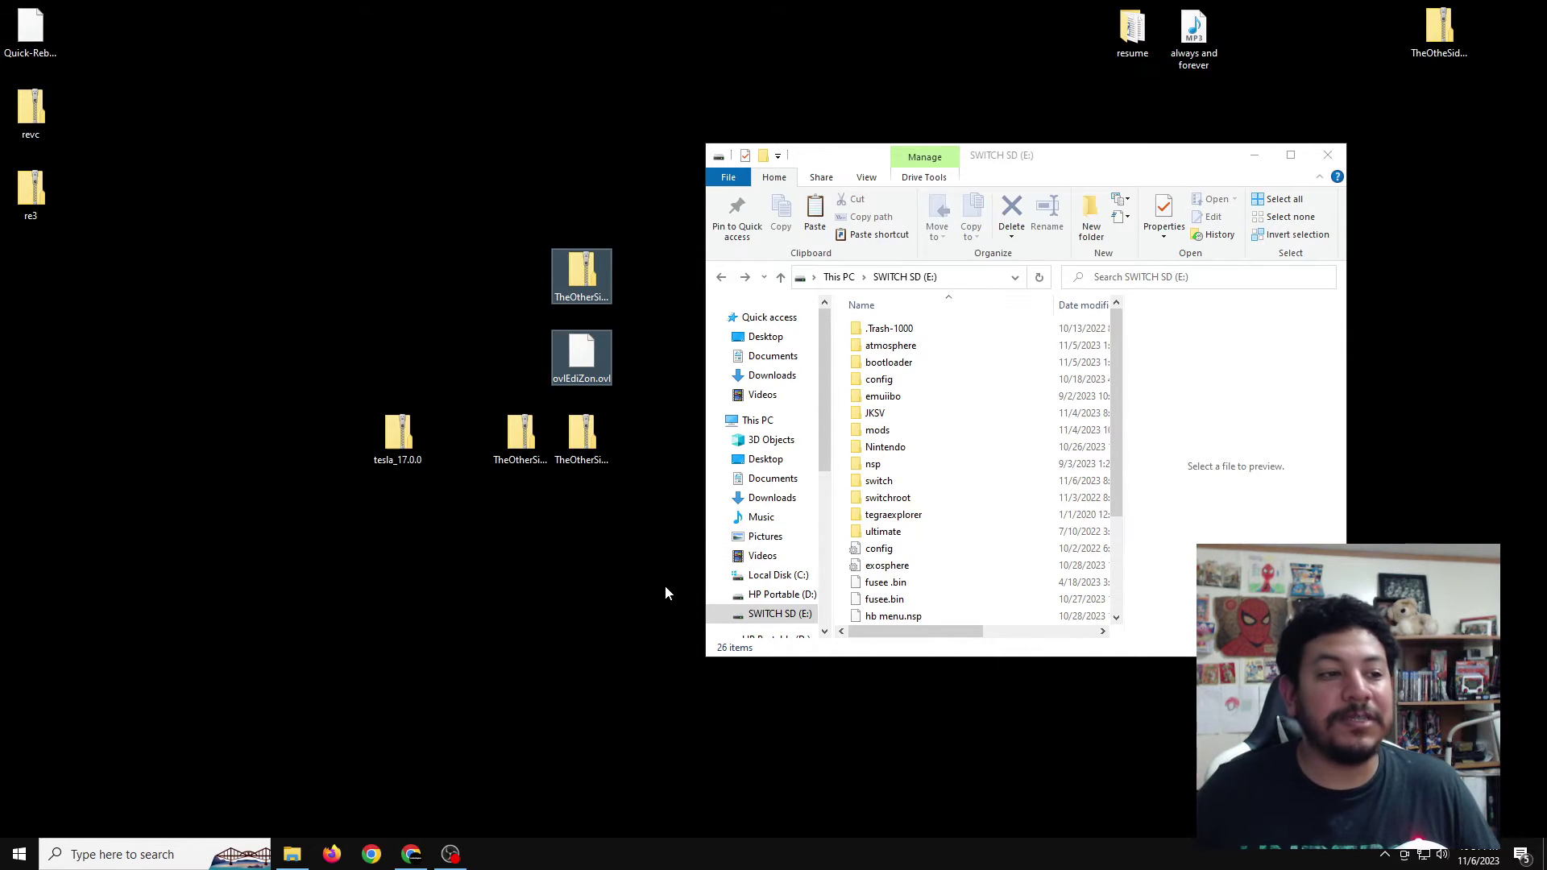
{"action": "left_click", "coordinate": [565, 293]}
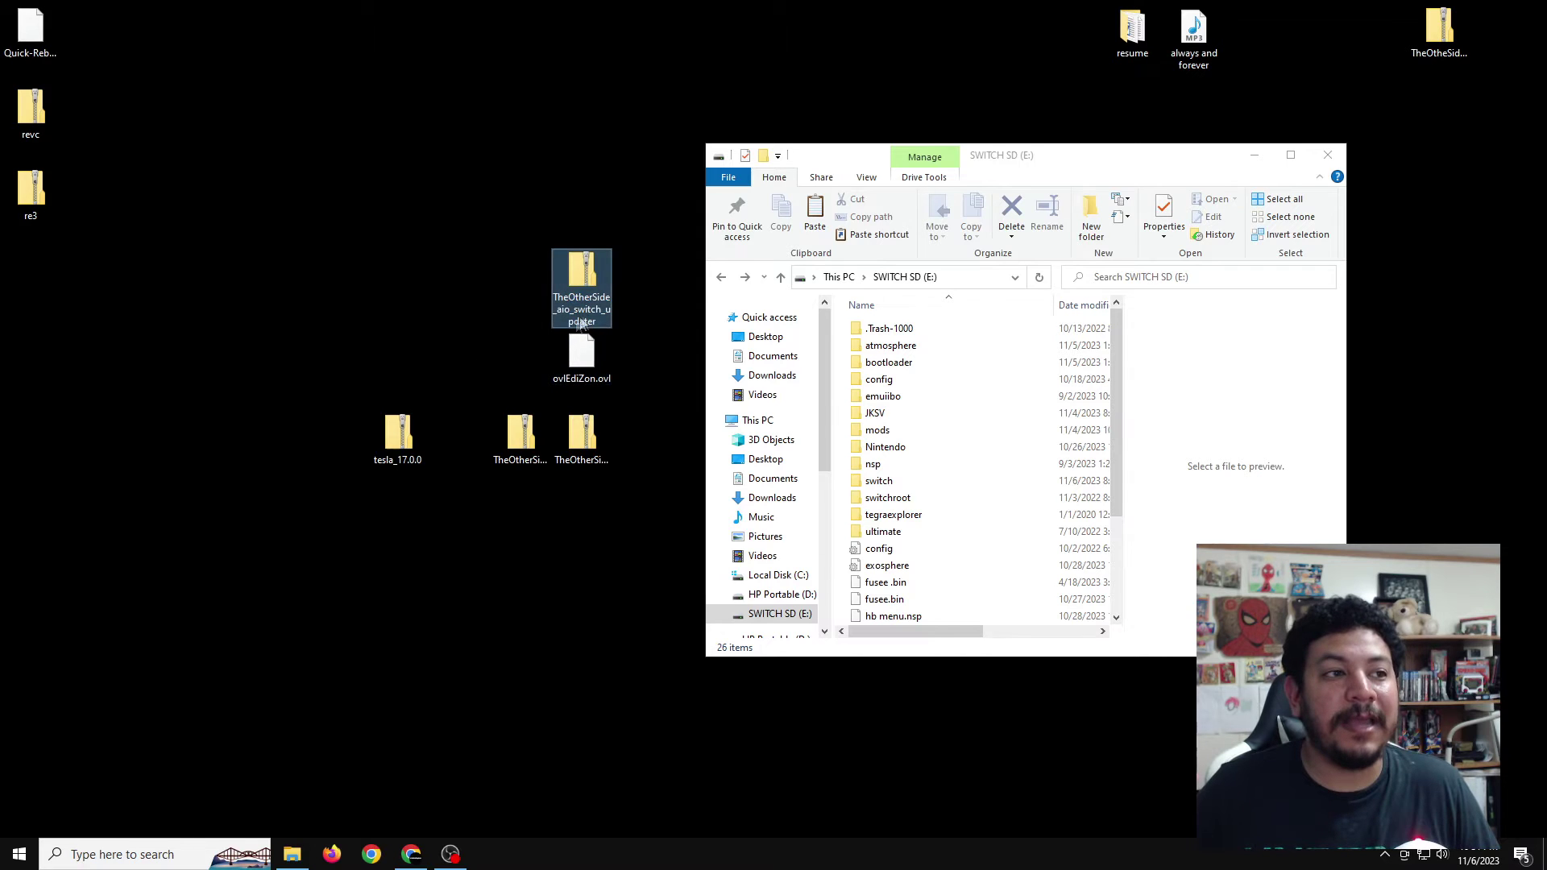
{"action": "left_click", "coordinate": [411, 854]}
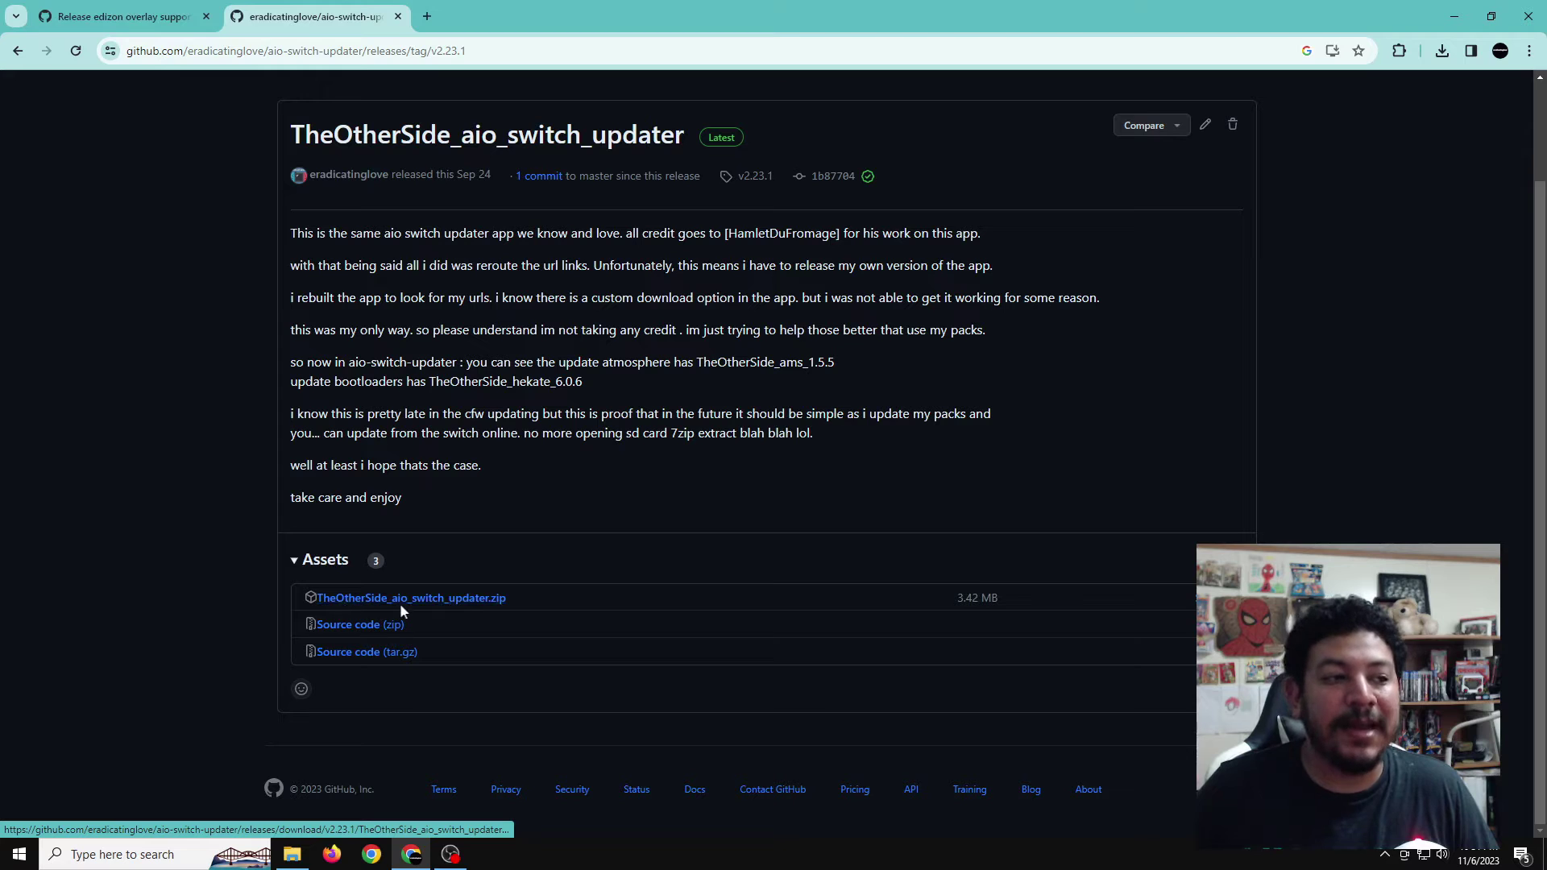
Download TheOtherSide_aio_switch_updater.zip, then minimize the browser to check the desktop
{"action": "left_click", "coordinate": [428, 609]}
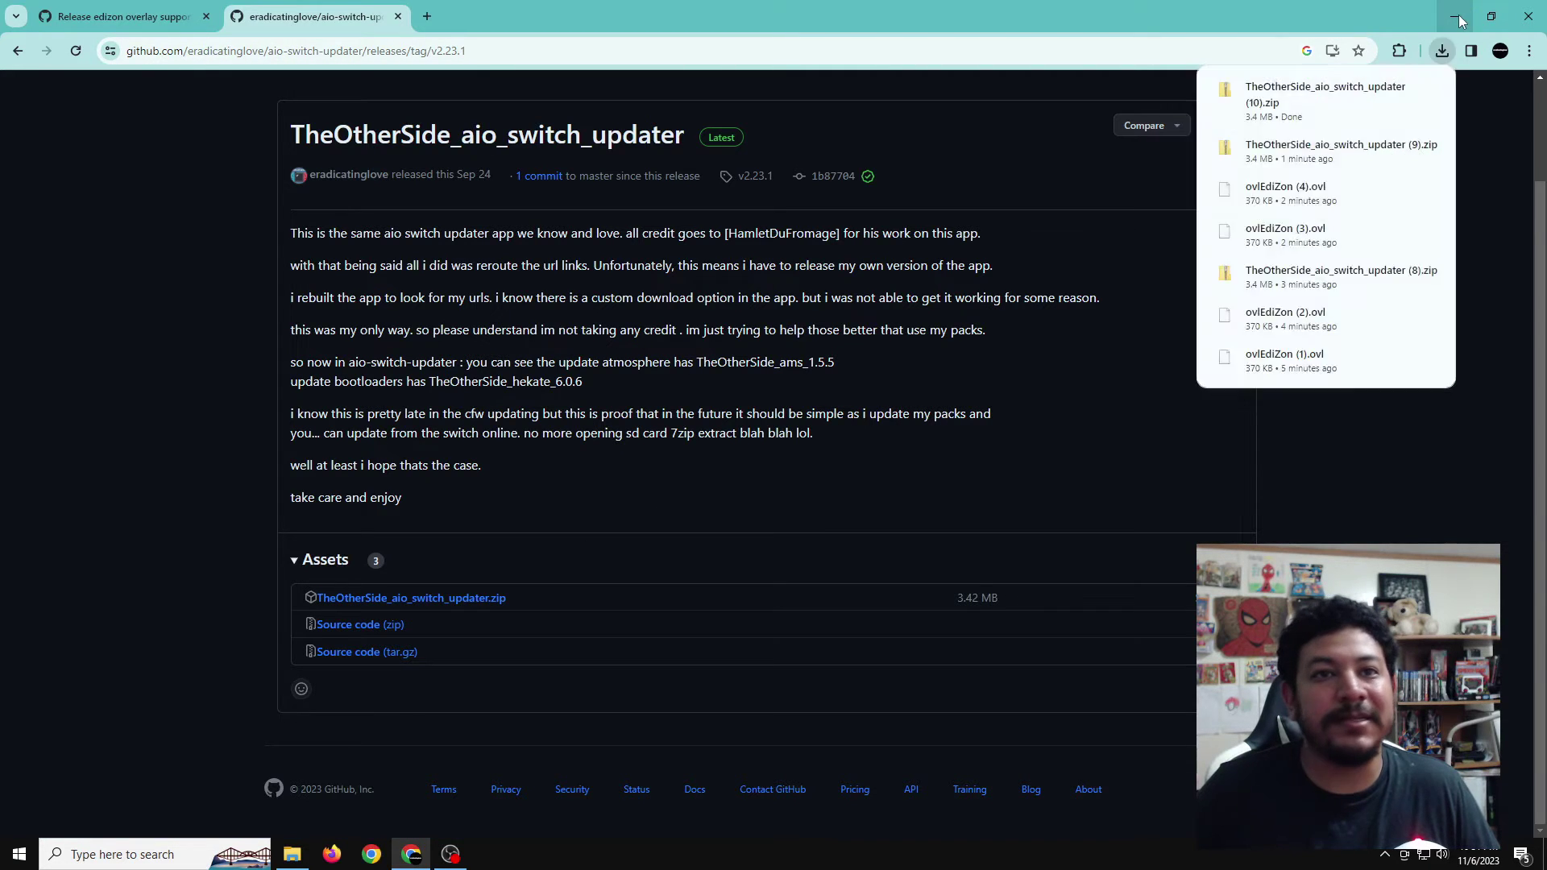
{"action": "left_click", "coordinate": [1456, 18]}
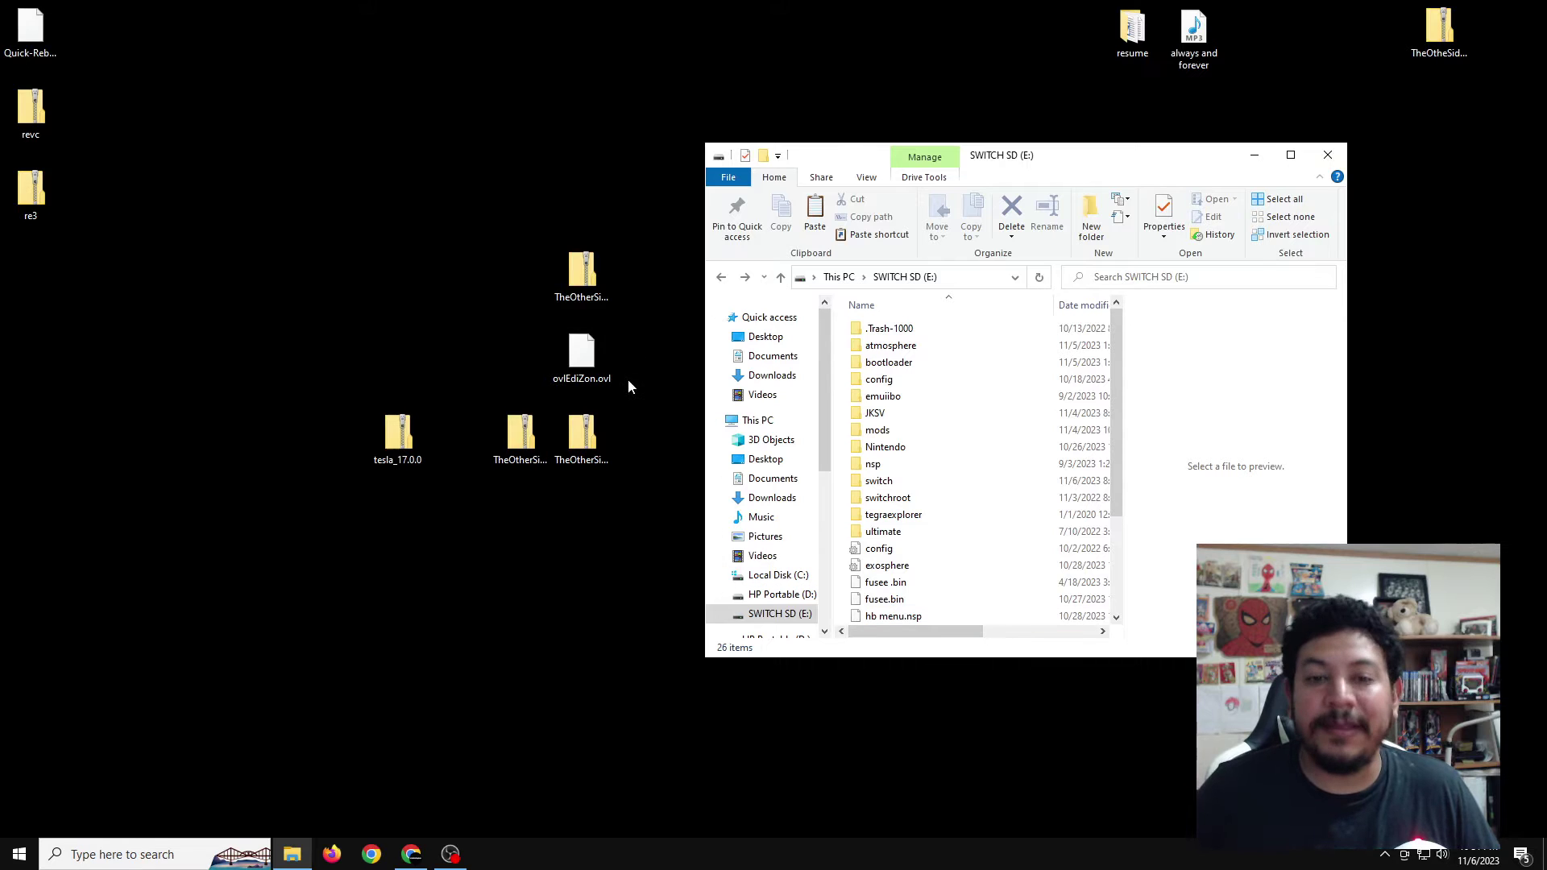
{"action": "left_click", "coordinate": [580, 366]}
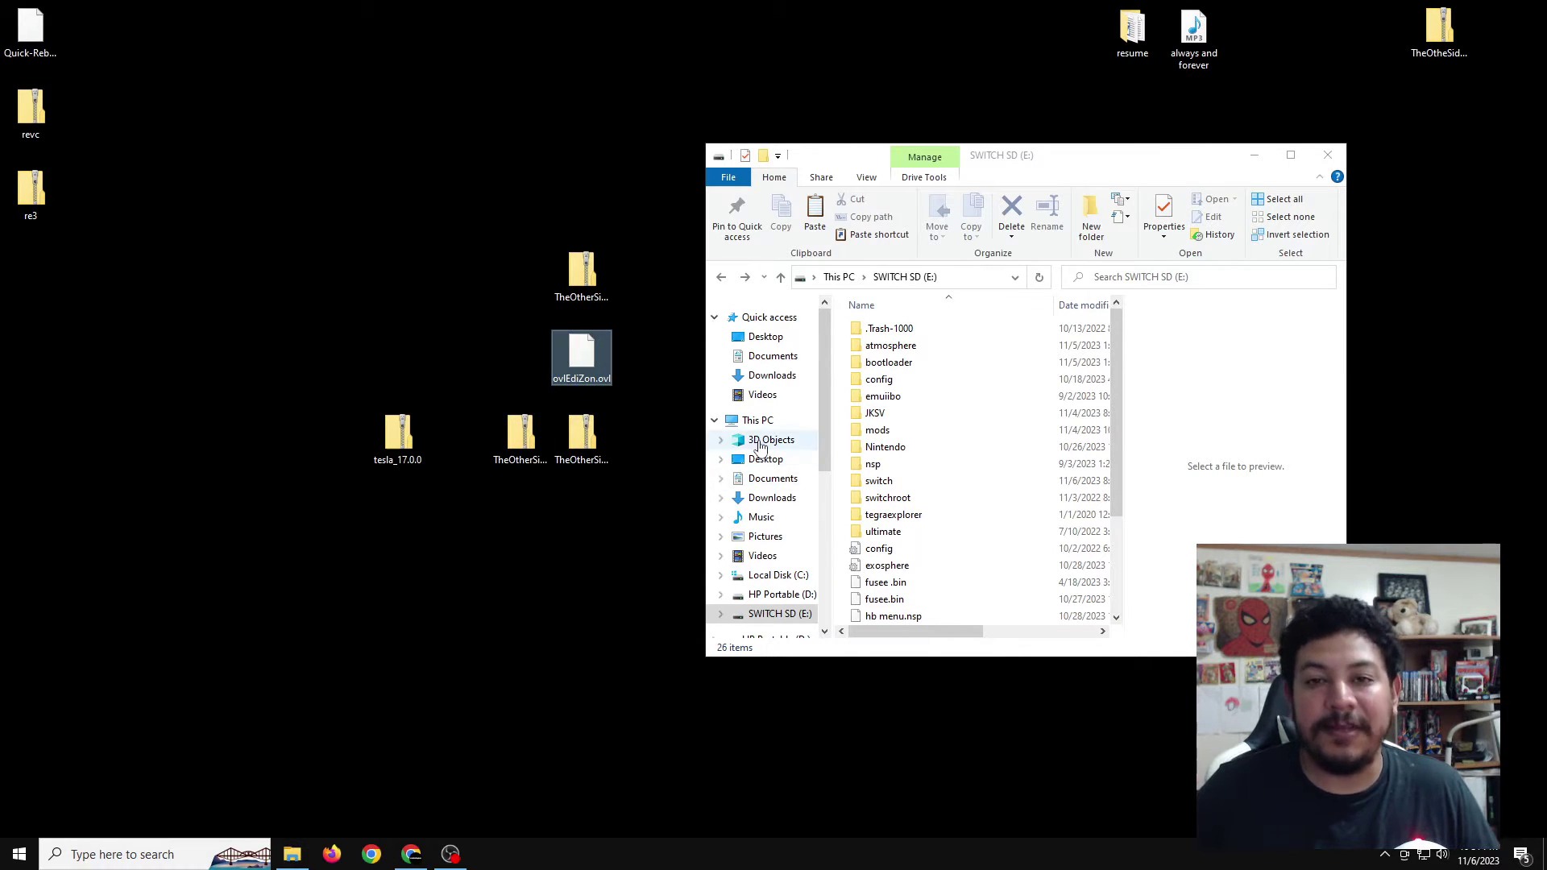
Download ovlEdiZon.ovl from the EdiZon-Overlay v1.0 release and select both desktop downloads
{"action": "left_click", "coordinate": [411, 855]}
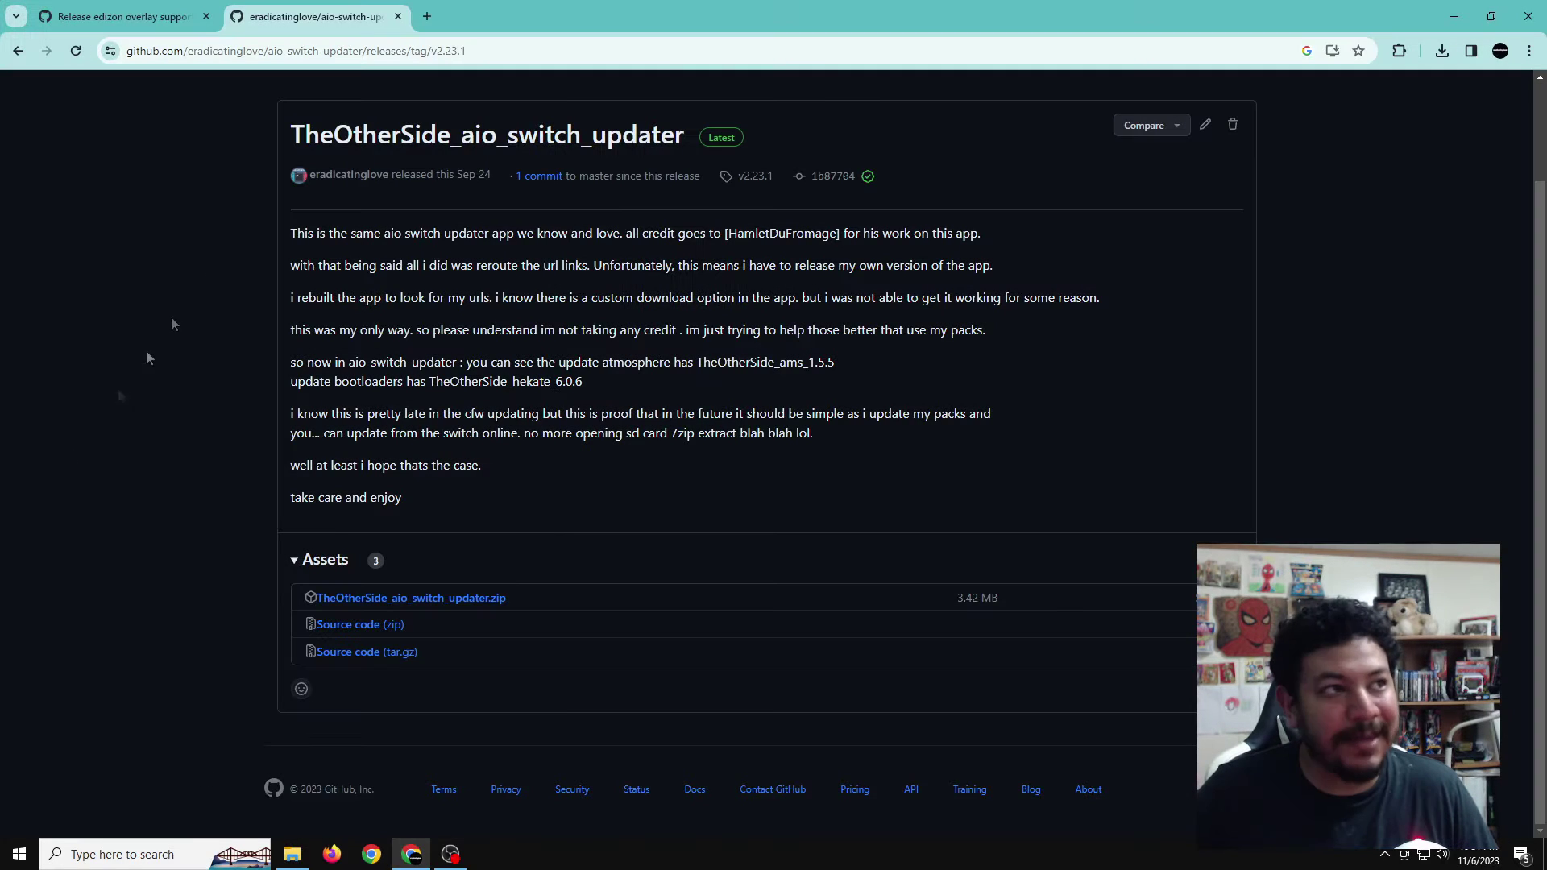
{"action": "left_click", "coordinate": [133, 16]}
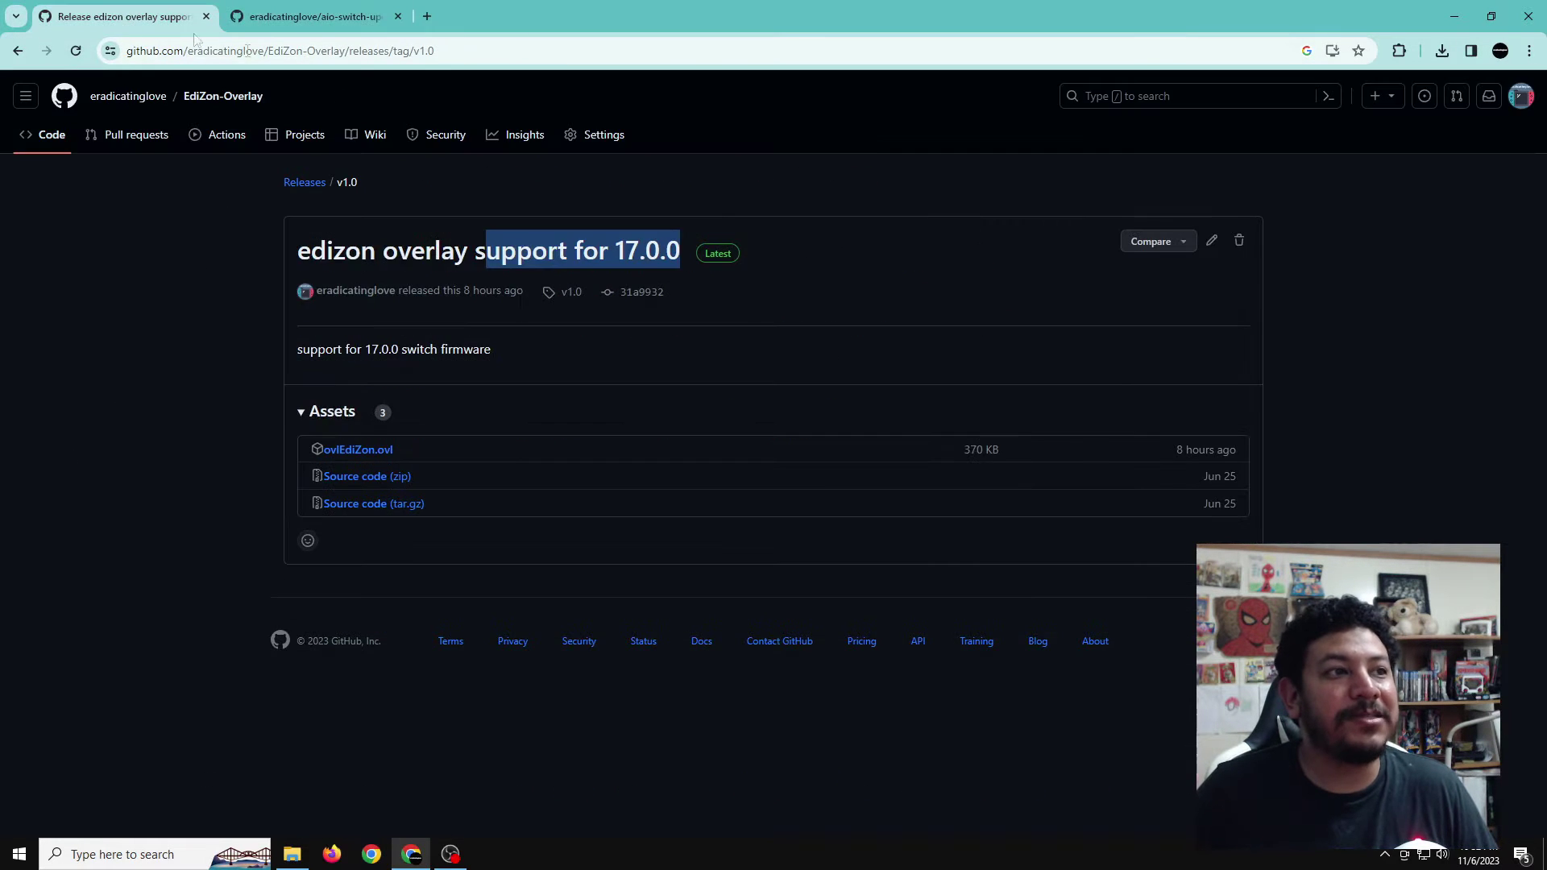
{"action": "left_click", "coordinate": [635, 440]}
{"action": "left_click_drag", "start_coordinate": [625, 256], "coordinate": [689, 263]}
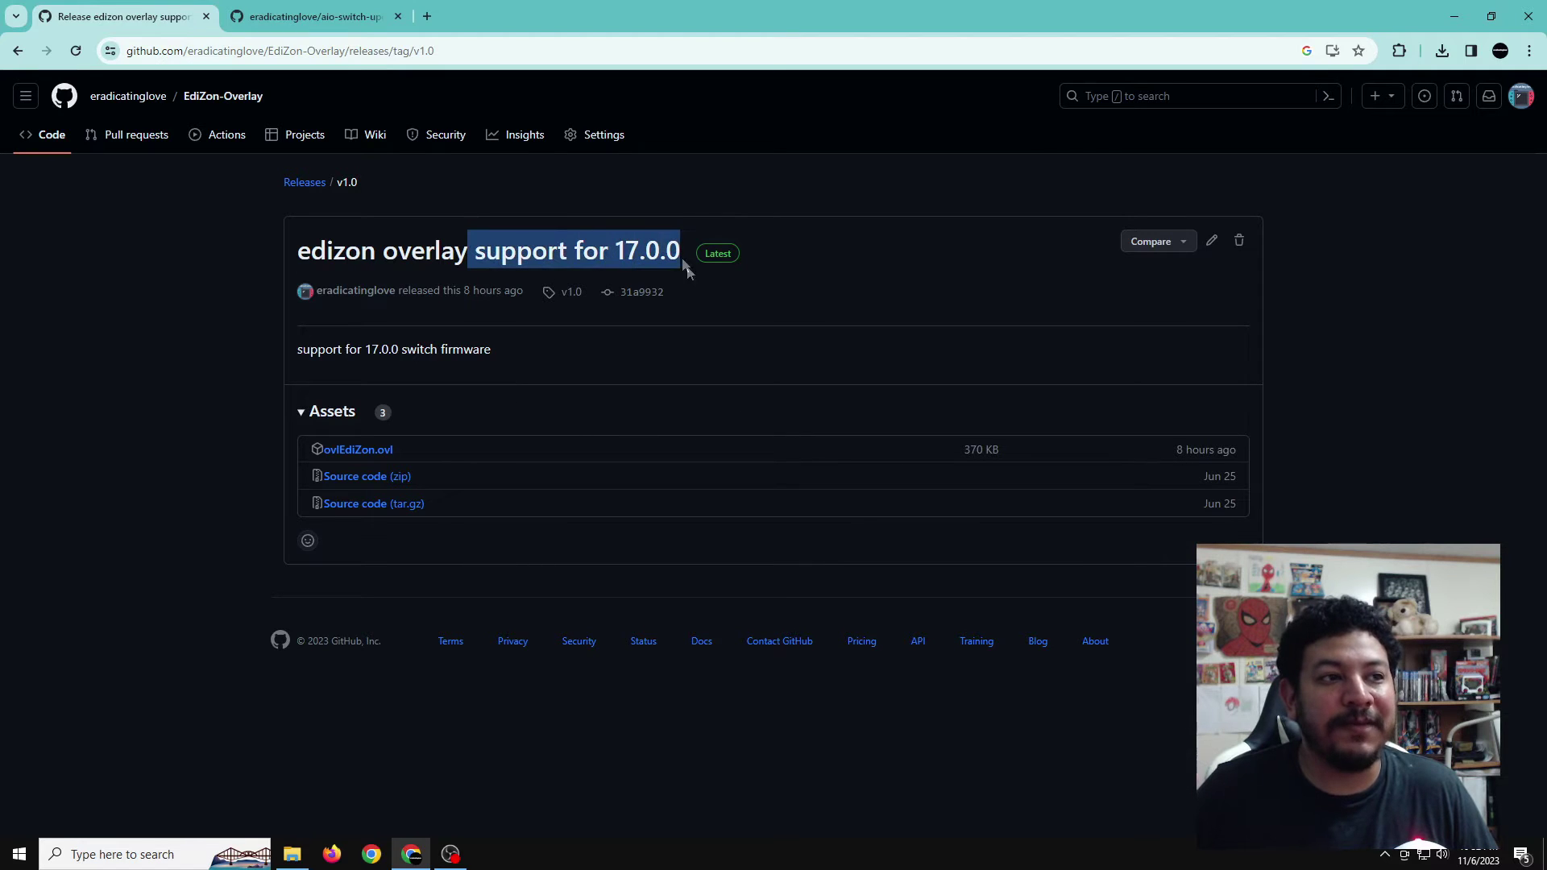
{"action": "left_click", "coordinate": [357, 453]}
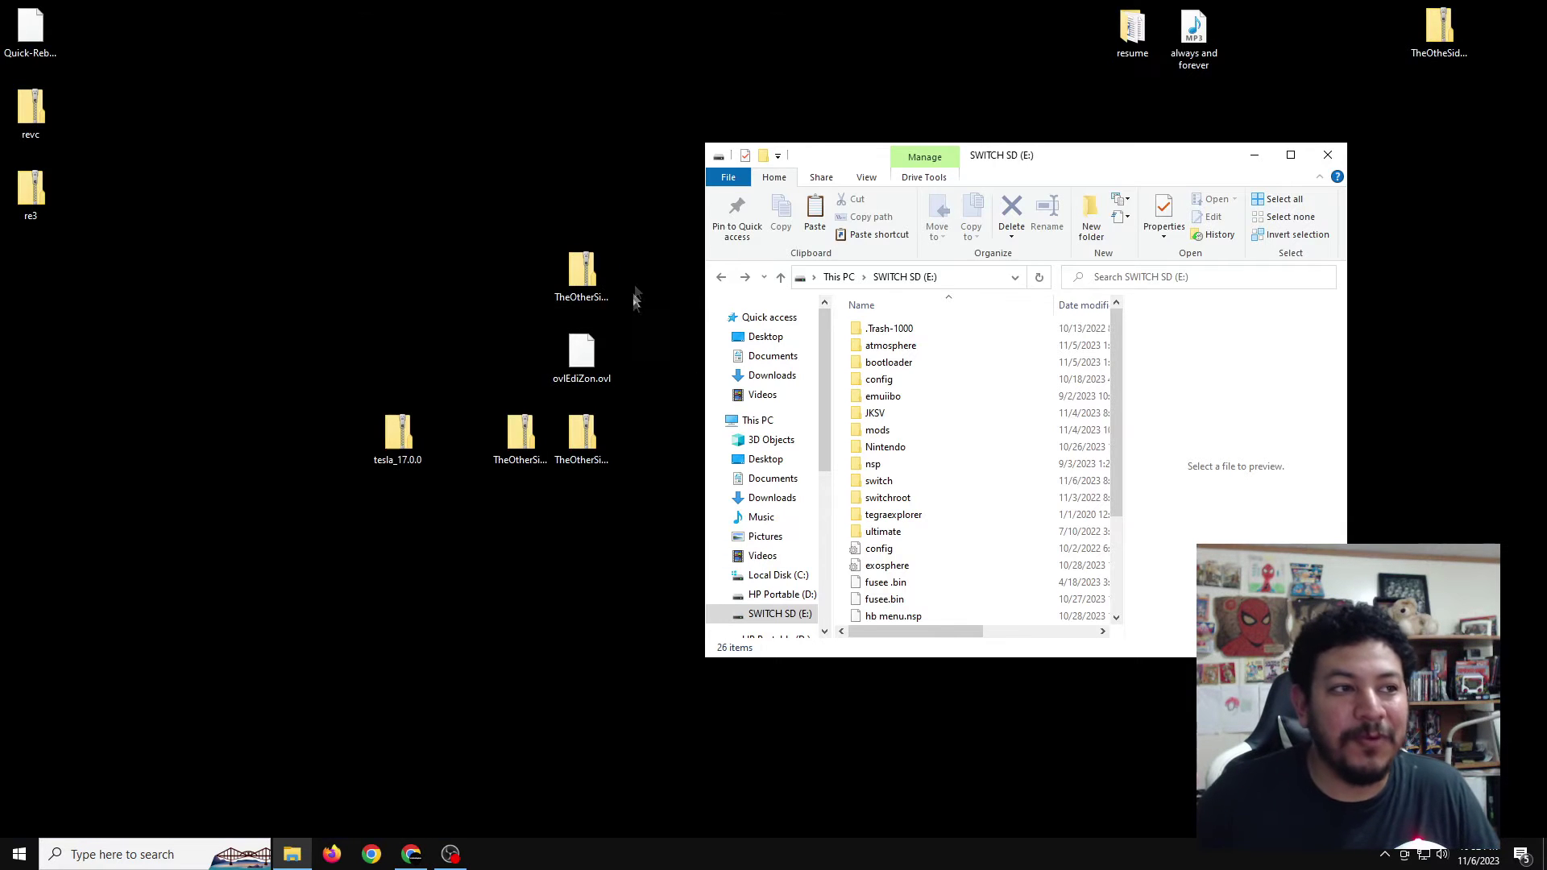
{"action": "left_click_drag", "start_coordinate": [659, 231], "coordinate": [530, 395]}
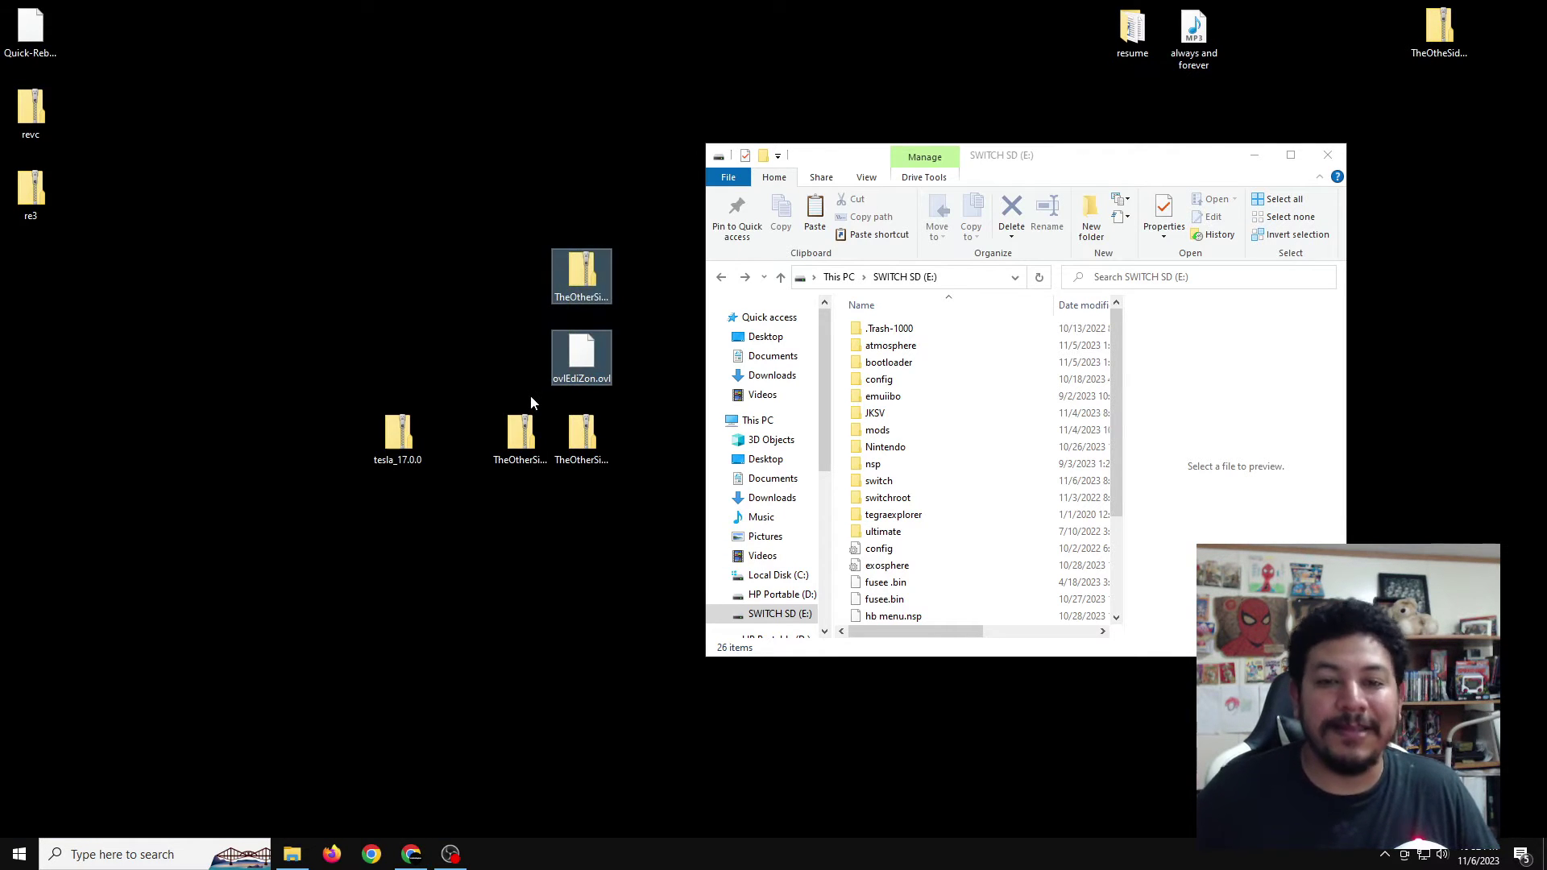
{"action": "left_click", "coordinate": [456, 401]}
{"action": "left_click_drag", "start_coordinate": [667, 222], "coordinate": [544, 394]}
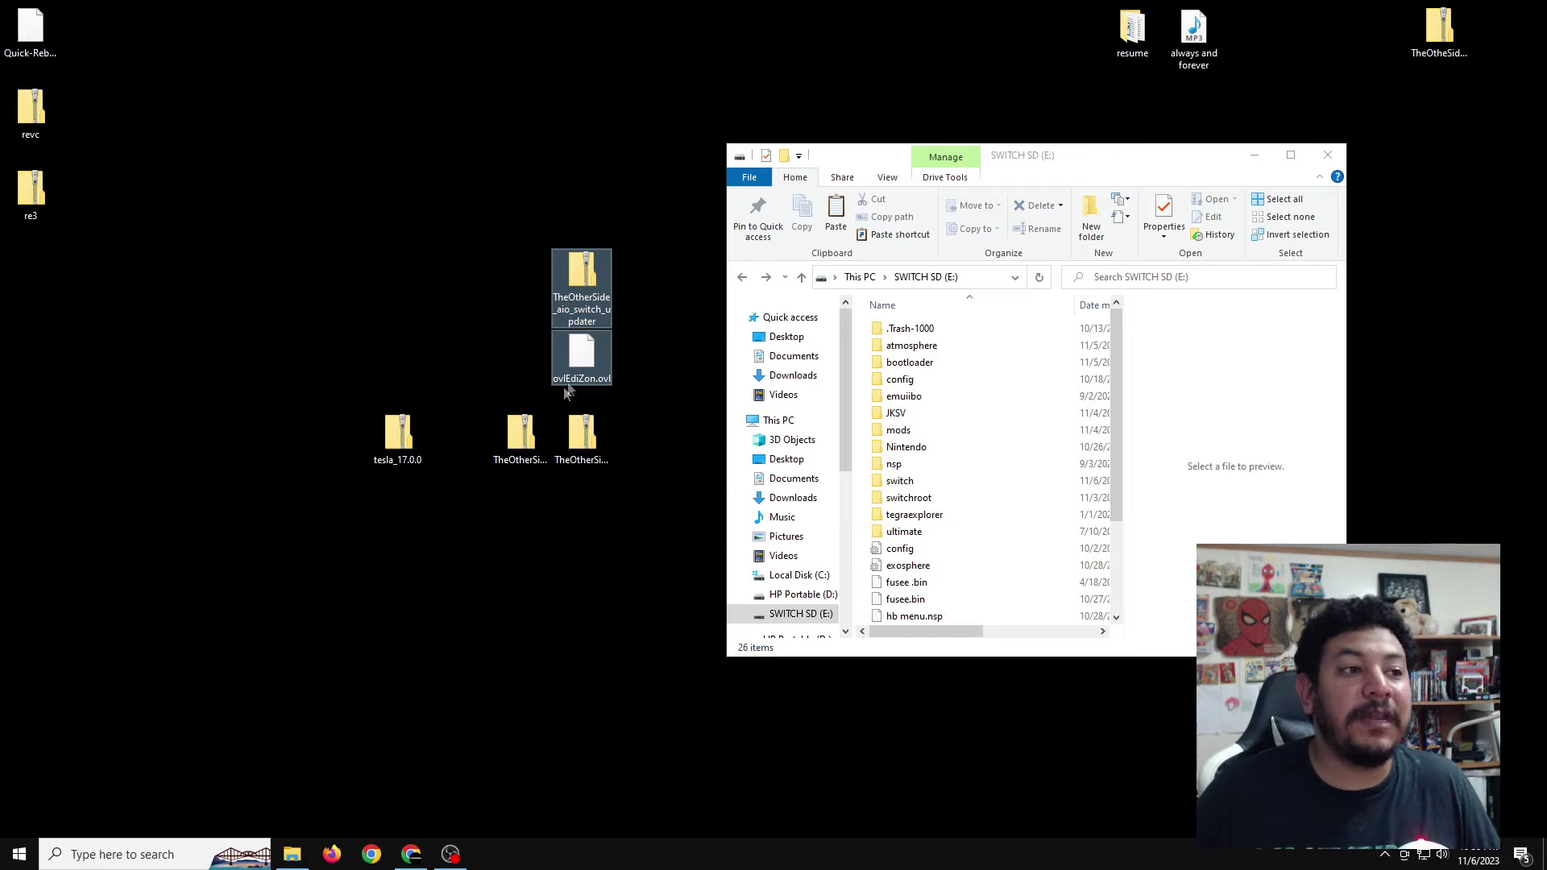
{"action": "left_click", "coordinate": [565, 379]}
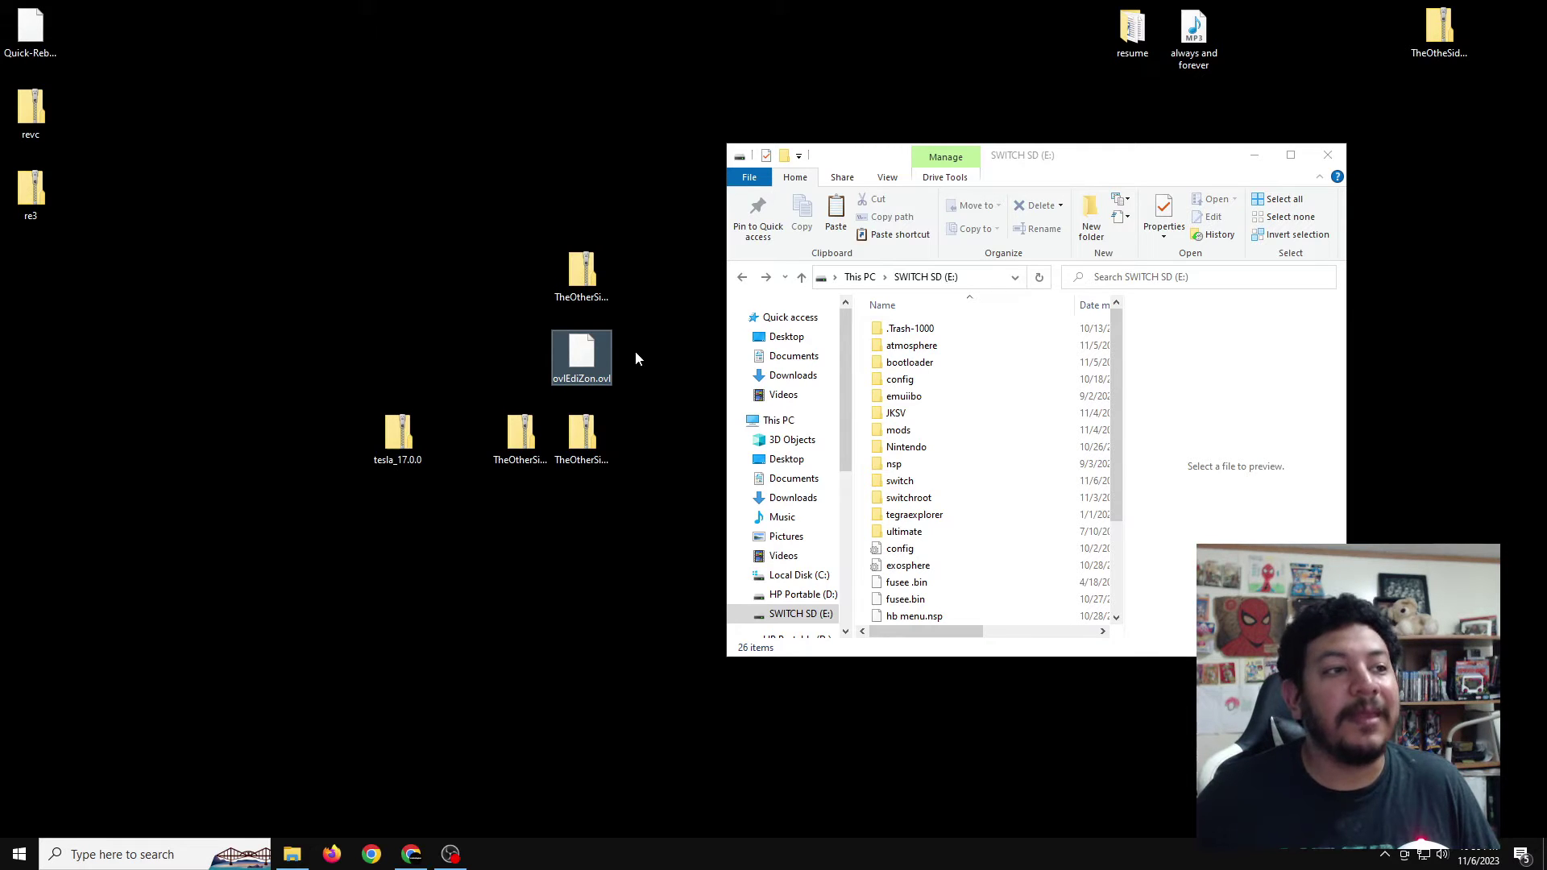
{"action": "left_click", "coordinate": [584, 288]}
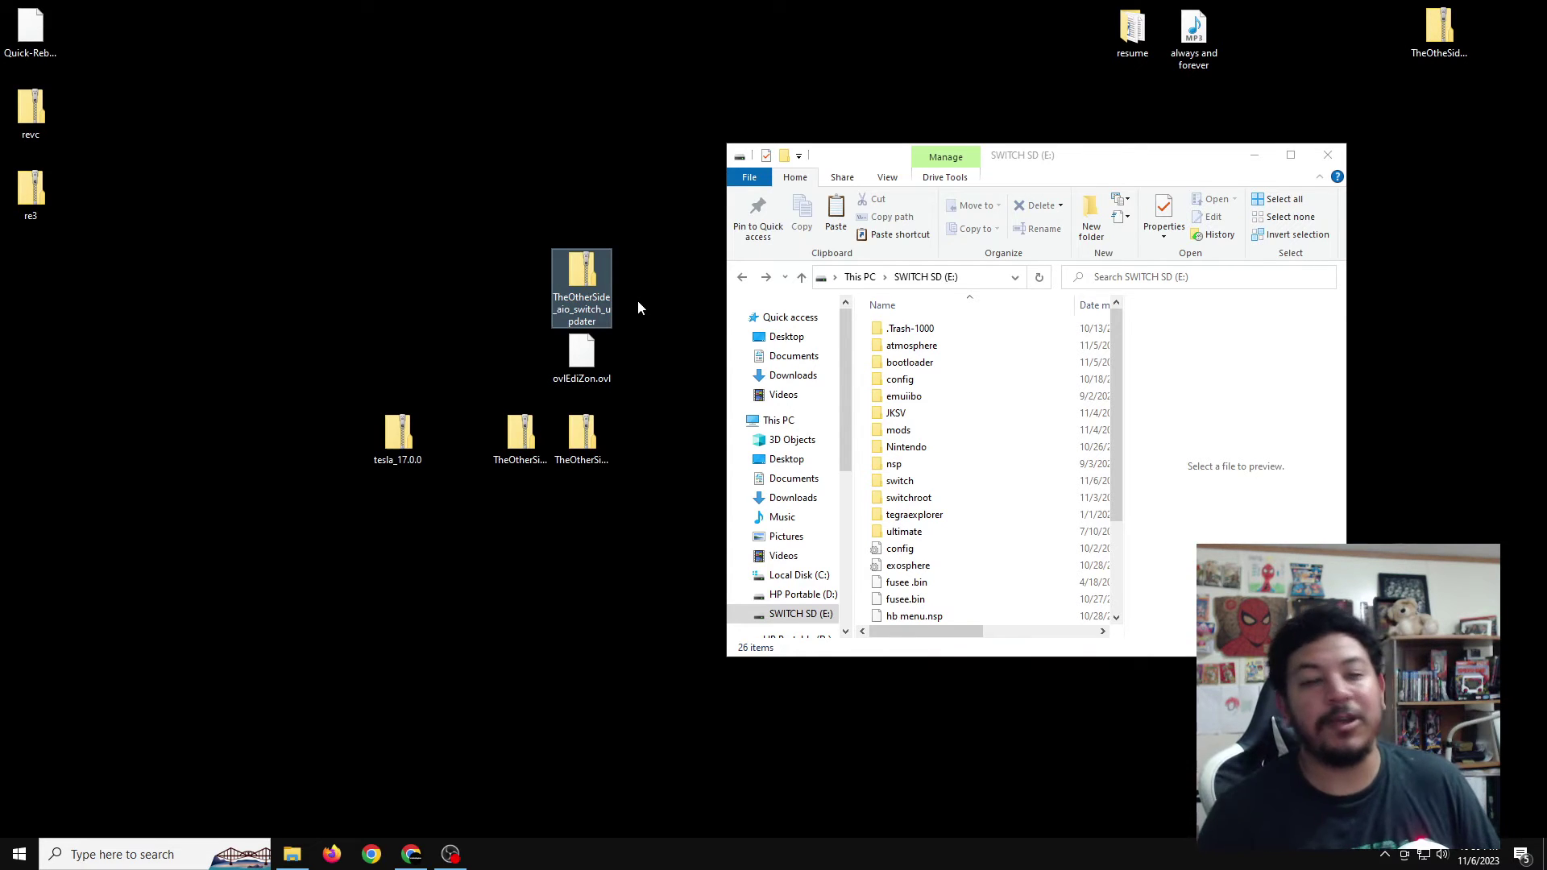
{"action": "left_click", "coordinate": [578, 379], "text": "ctrl"}
{"action": "left_click_drag", "start_coordinate": [642, 245], "coordinate": [525, 400]}
{"action": "left_click_drag", "start_coordinate": [582, 278], "coordinate": [899, 480]}
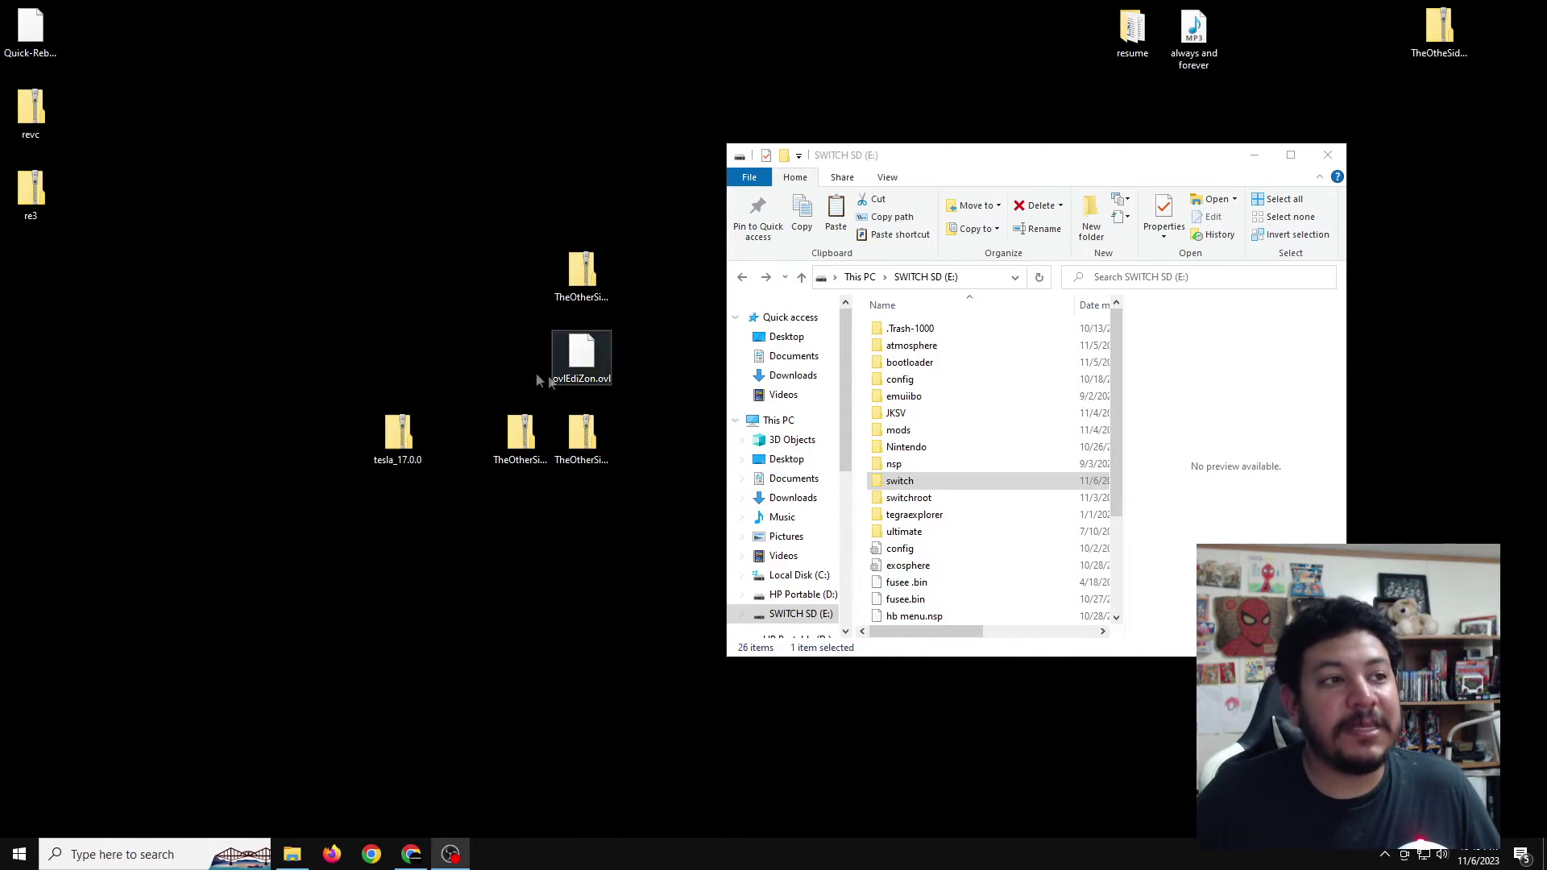
{"action": "left_click", "coordinate": [570, 284]}
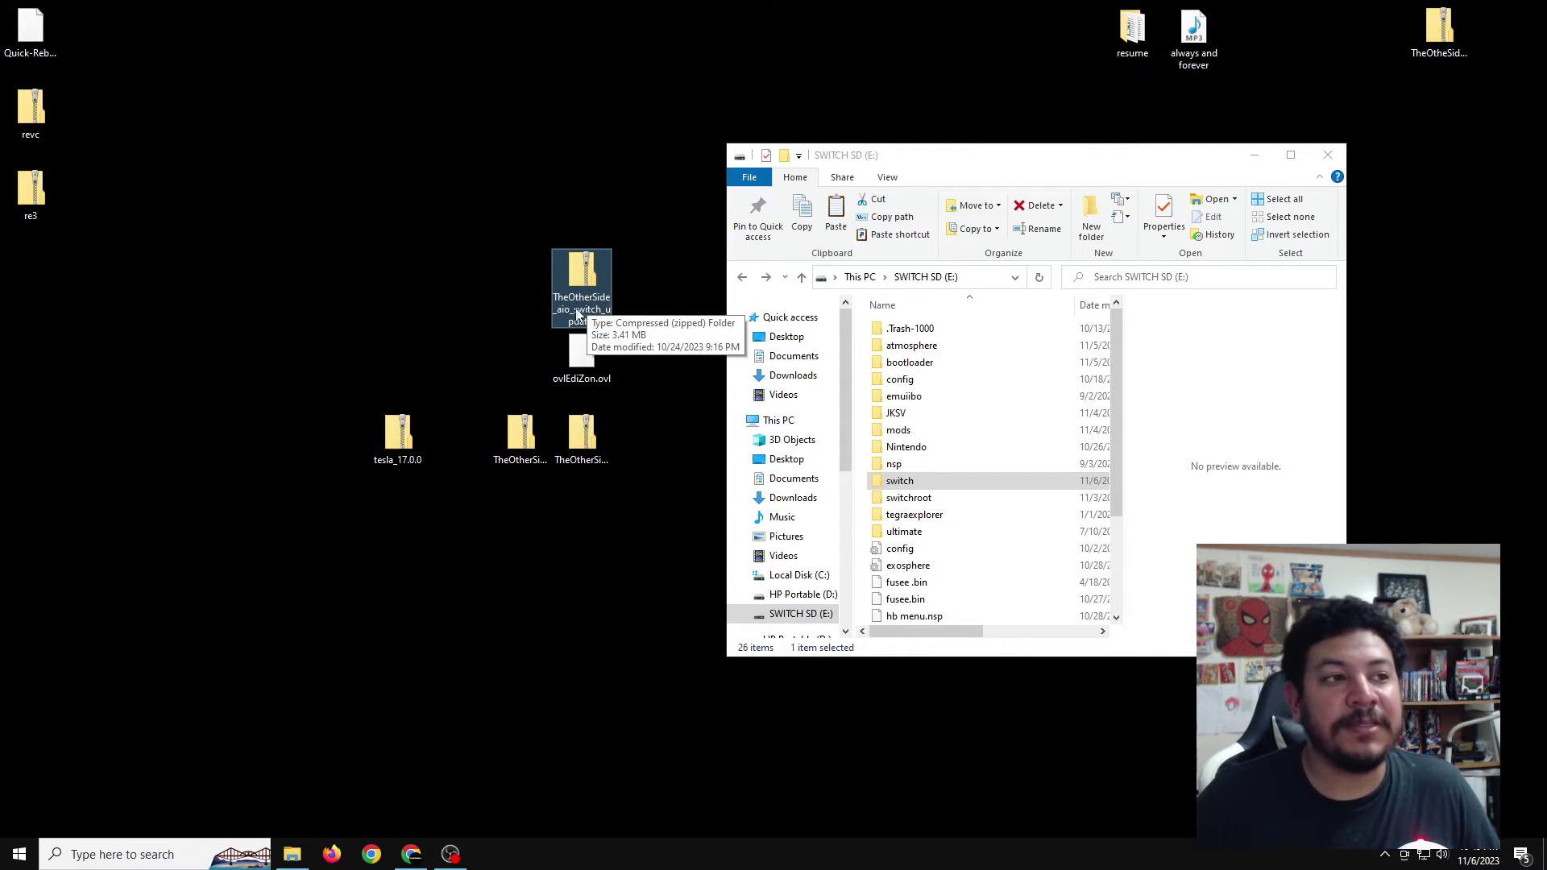
Open TheOtherSide_aio_switch_updater.zip in 7-Zip, drag its switch folder to SWITCH SD (E:), and close it
{"action": "right_click", "coordinate": [575, 284]}
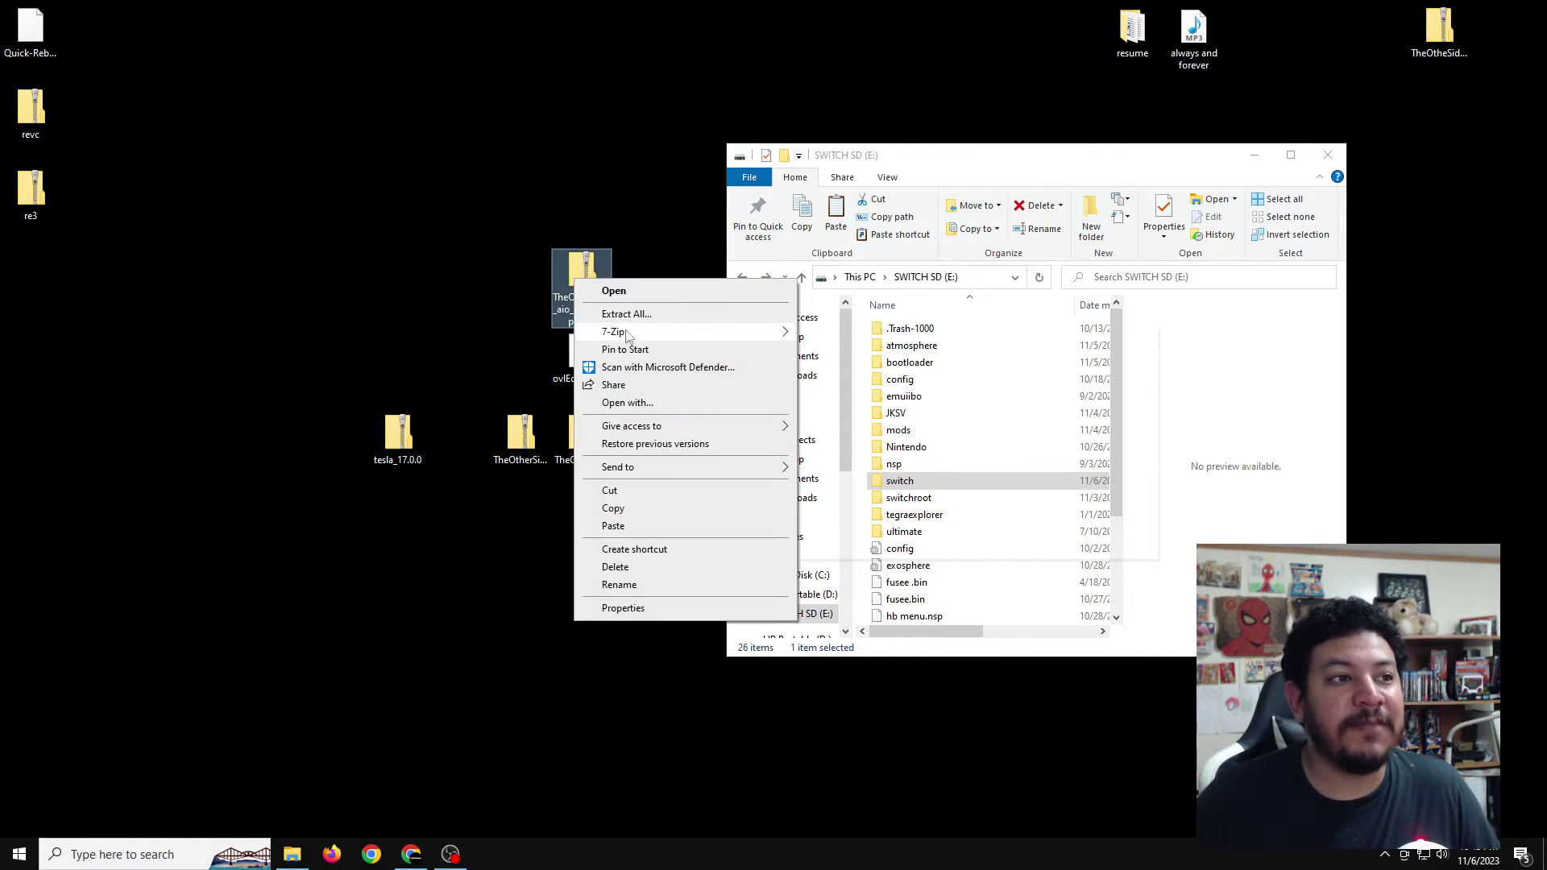
{"action": "mouse_move", "coordinate": [627, 333]}
{"action": "left_click", "coordinate": [829, 333]}
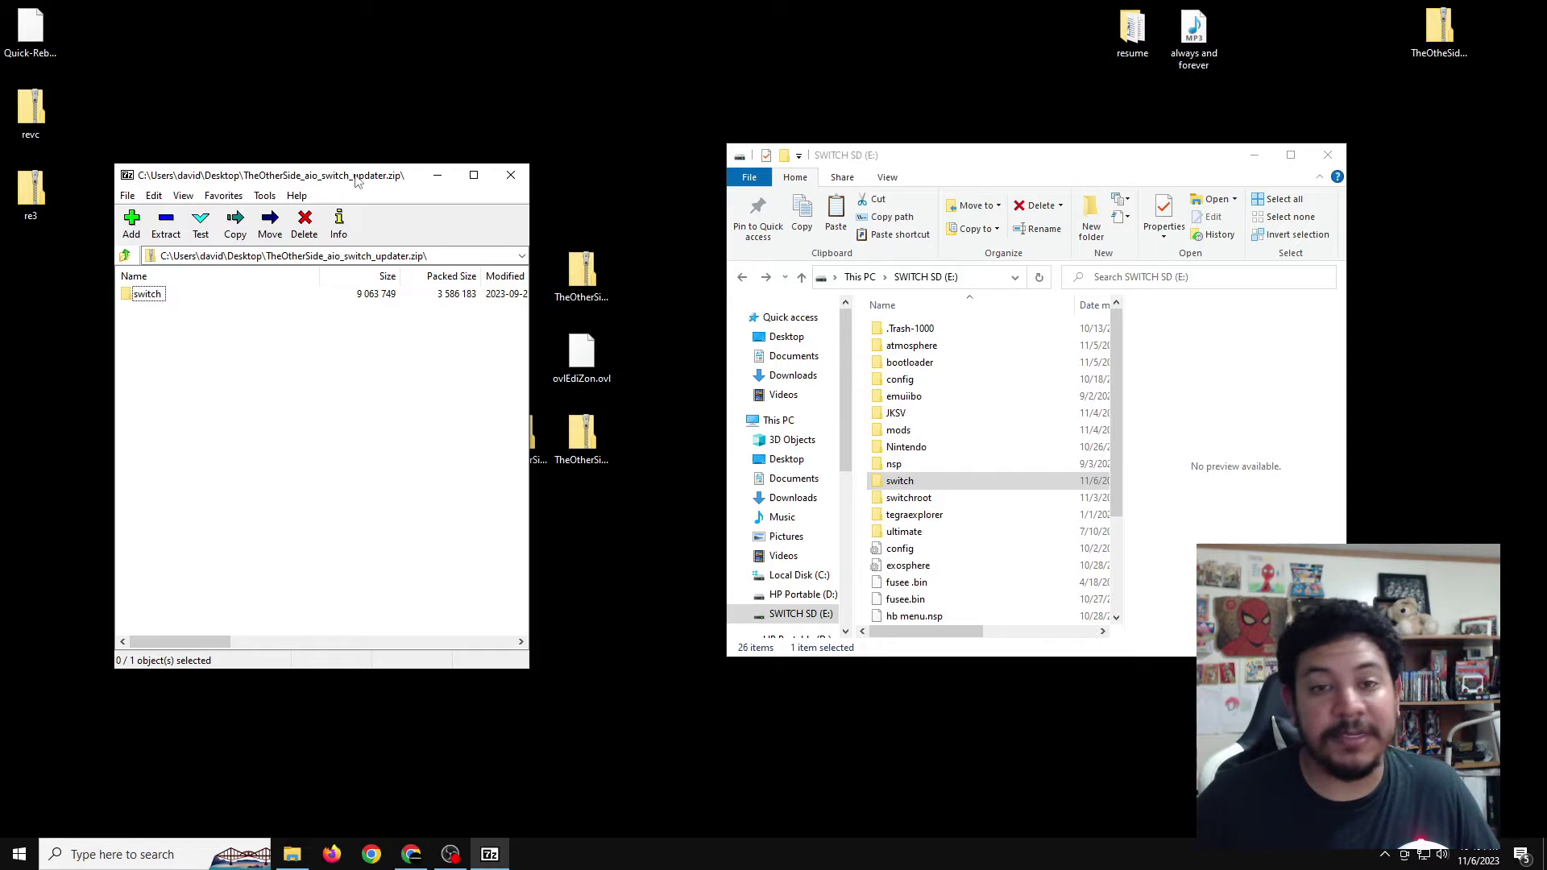
{"action": "left_click", "coordinate": [146, 298]}
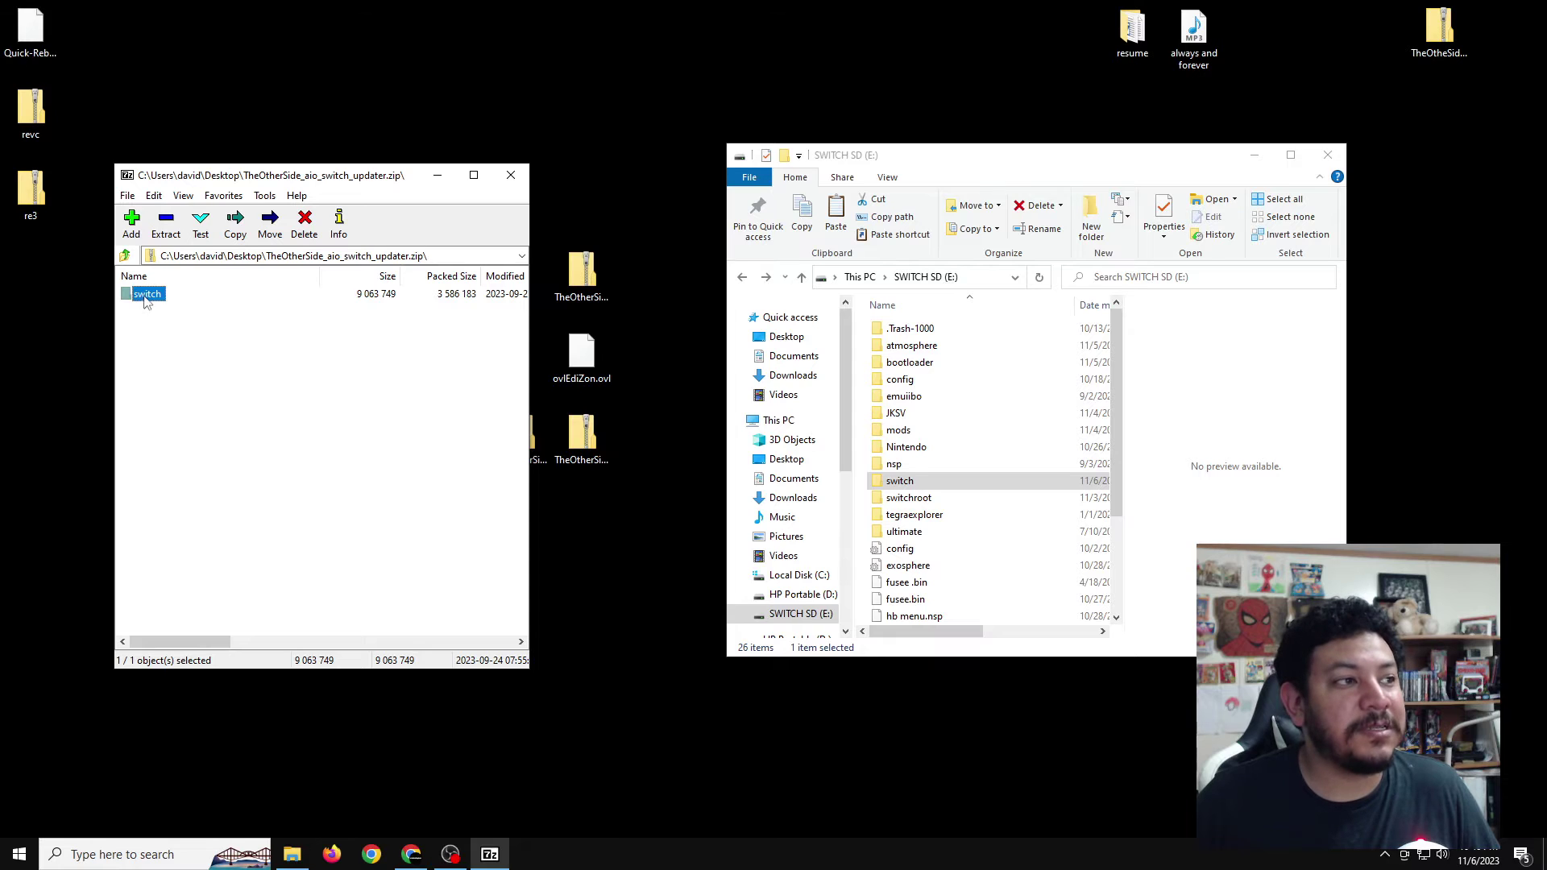
{"action": "left_click_drag", "start_coordinate": [146, 300], "coordinate": [1017, 595]}
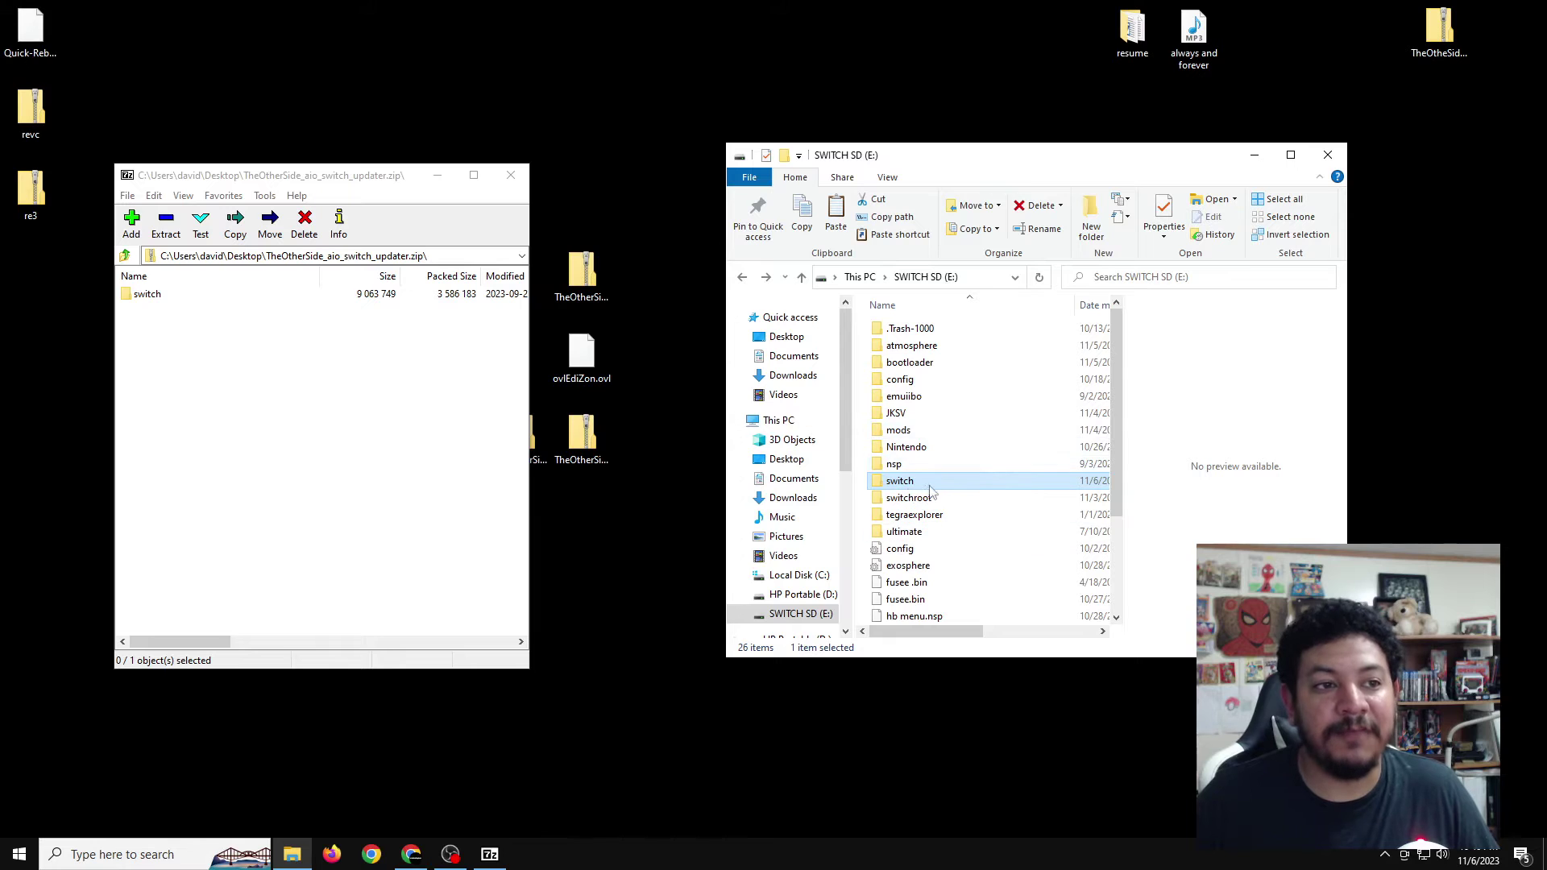
{"action": "left_click", "coordinate": [512, 182]}
{"action": "left_click", "coordinate": [511, 183]}
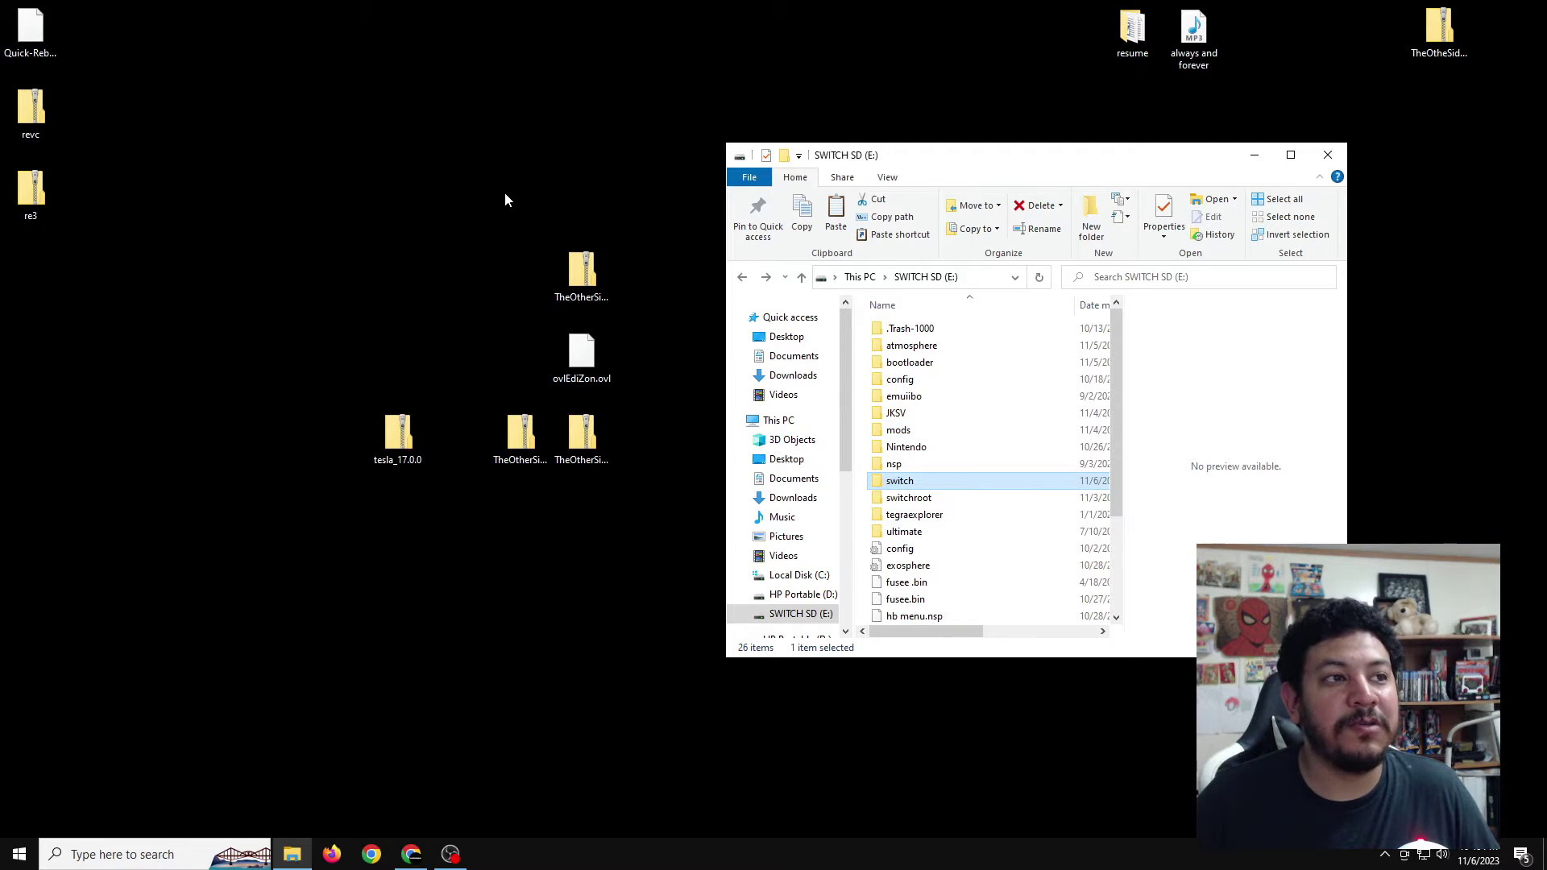
Open the SD card's switch folder and drag ovlEdiZon.ovl from the desktop onto .overlays
{"action": "double_click", "coordinate": [901, 483]}
{"action": "left_click", "coordinate": [961, 349]}
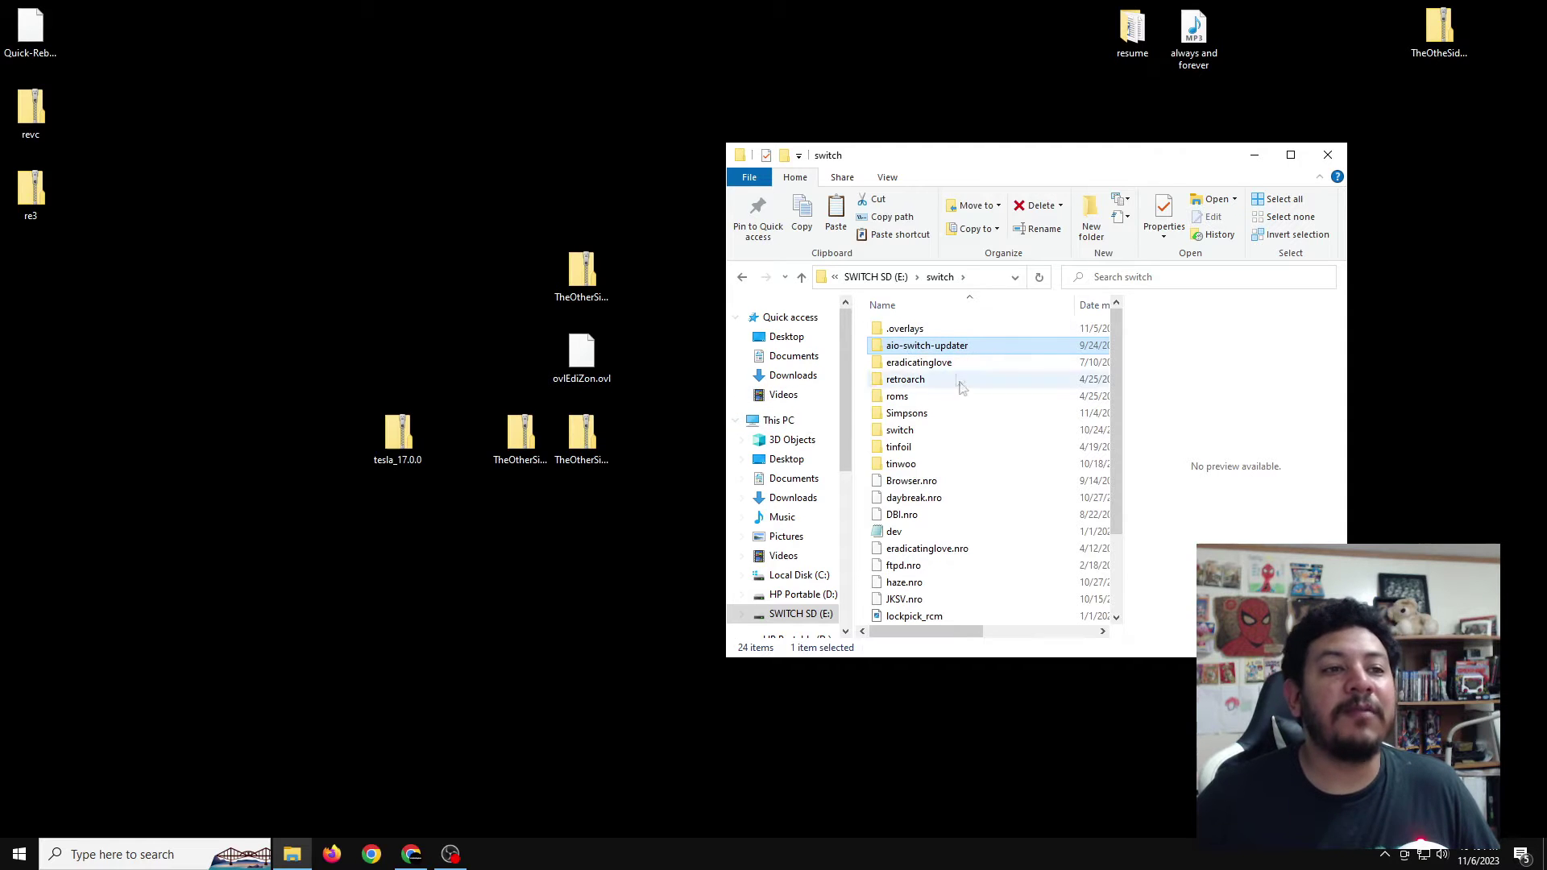
{"action": "left_click", "coordinate": [586, 377]}
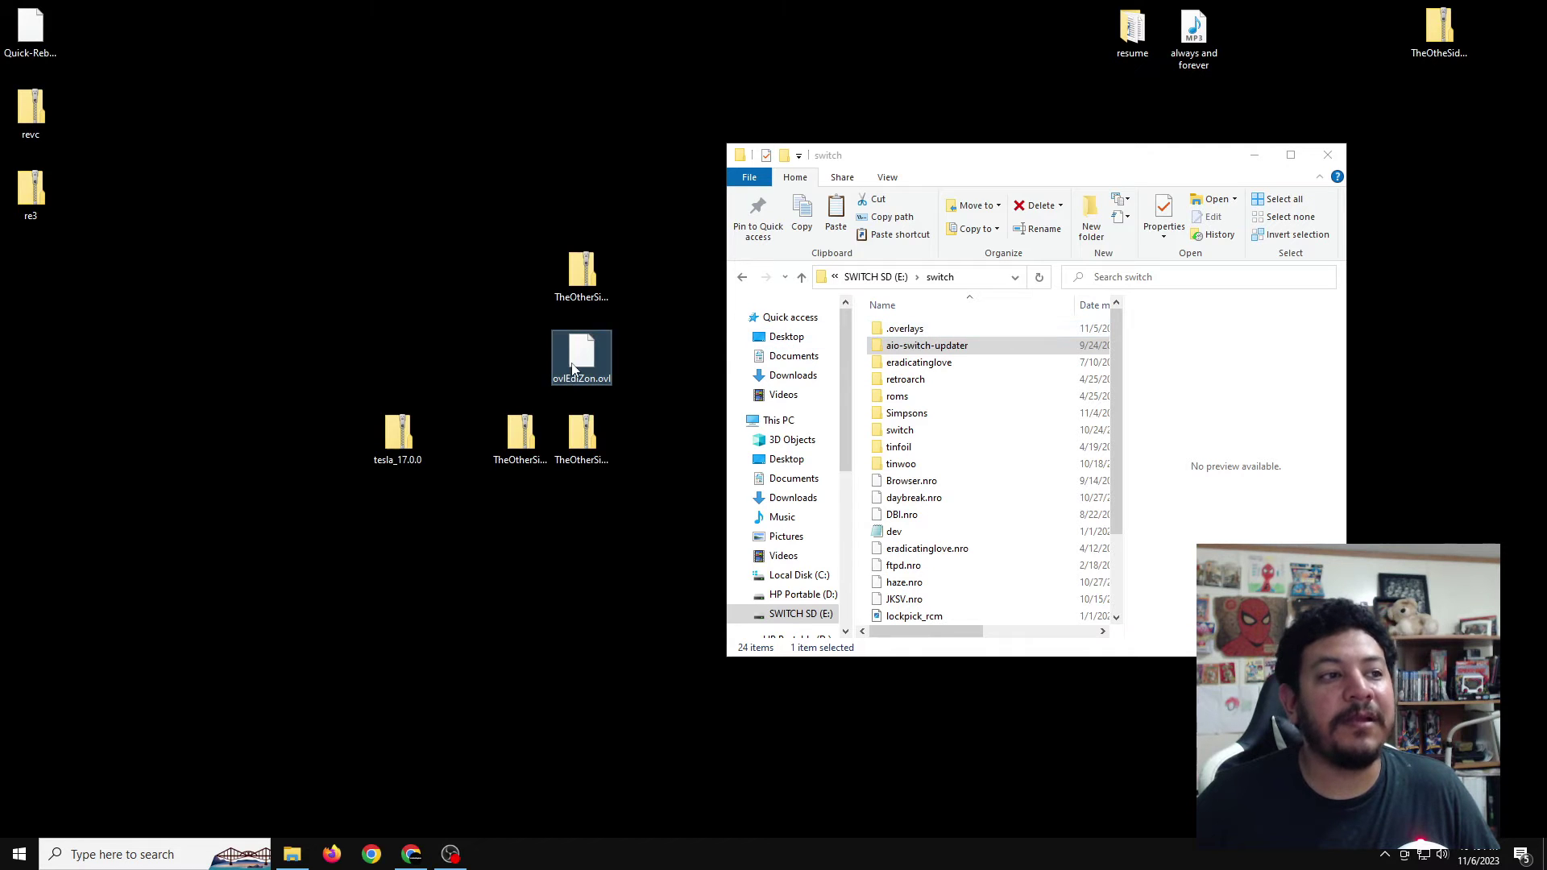
{"action": "left_click_drag", "start_coordinate": [577, 361], "coordinate": [916, 335]}
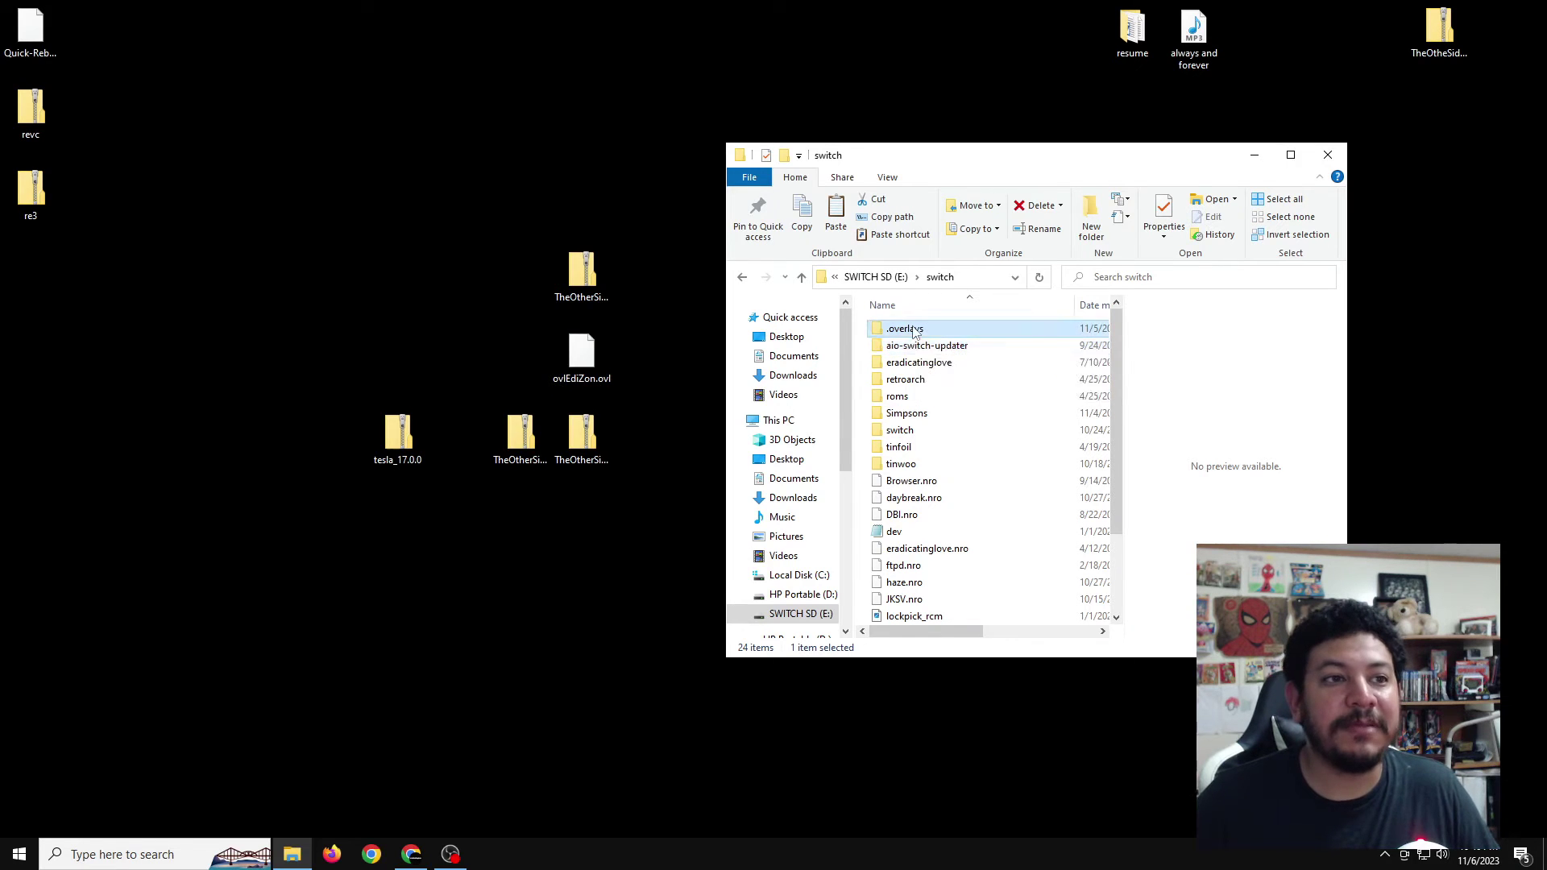
Check ovlEdiZon.ovl sits in .overlays, then go back to the SWITCH SD (E:) root
{"action": "double_click", "coordinate": [918, 330]}
{"action": "left_click", "coordinate": [914, 345]}
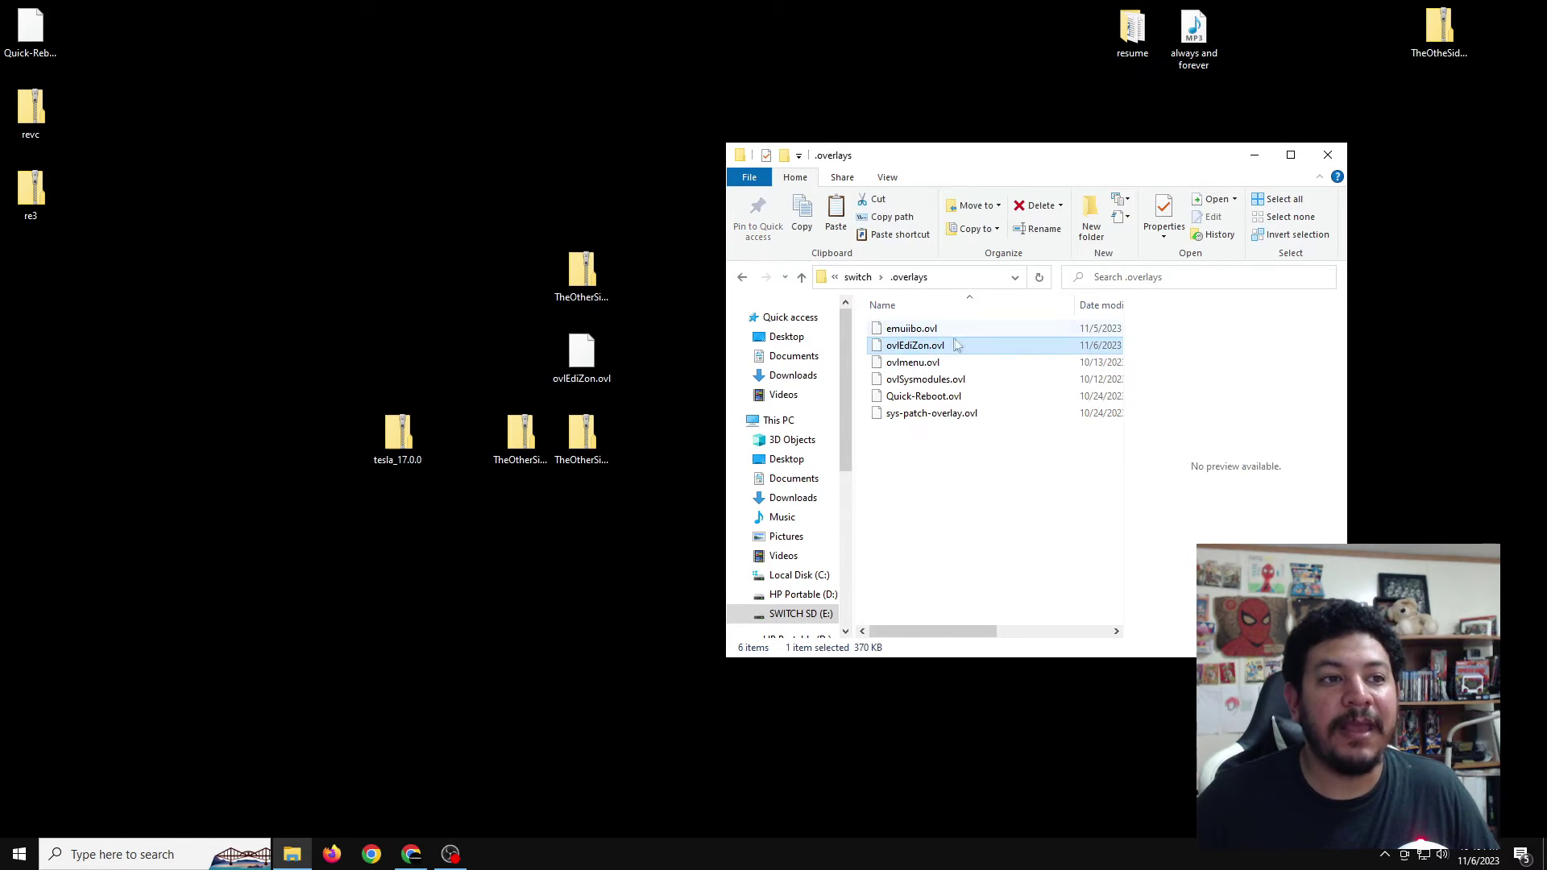
{"action": "left_click", "coordinate": [743, 277]}
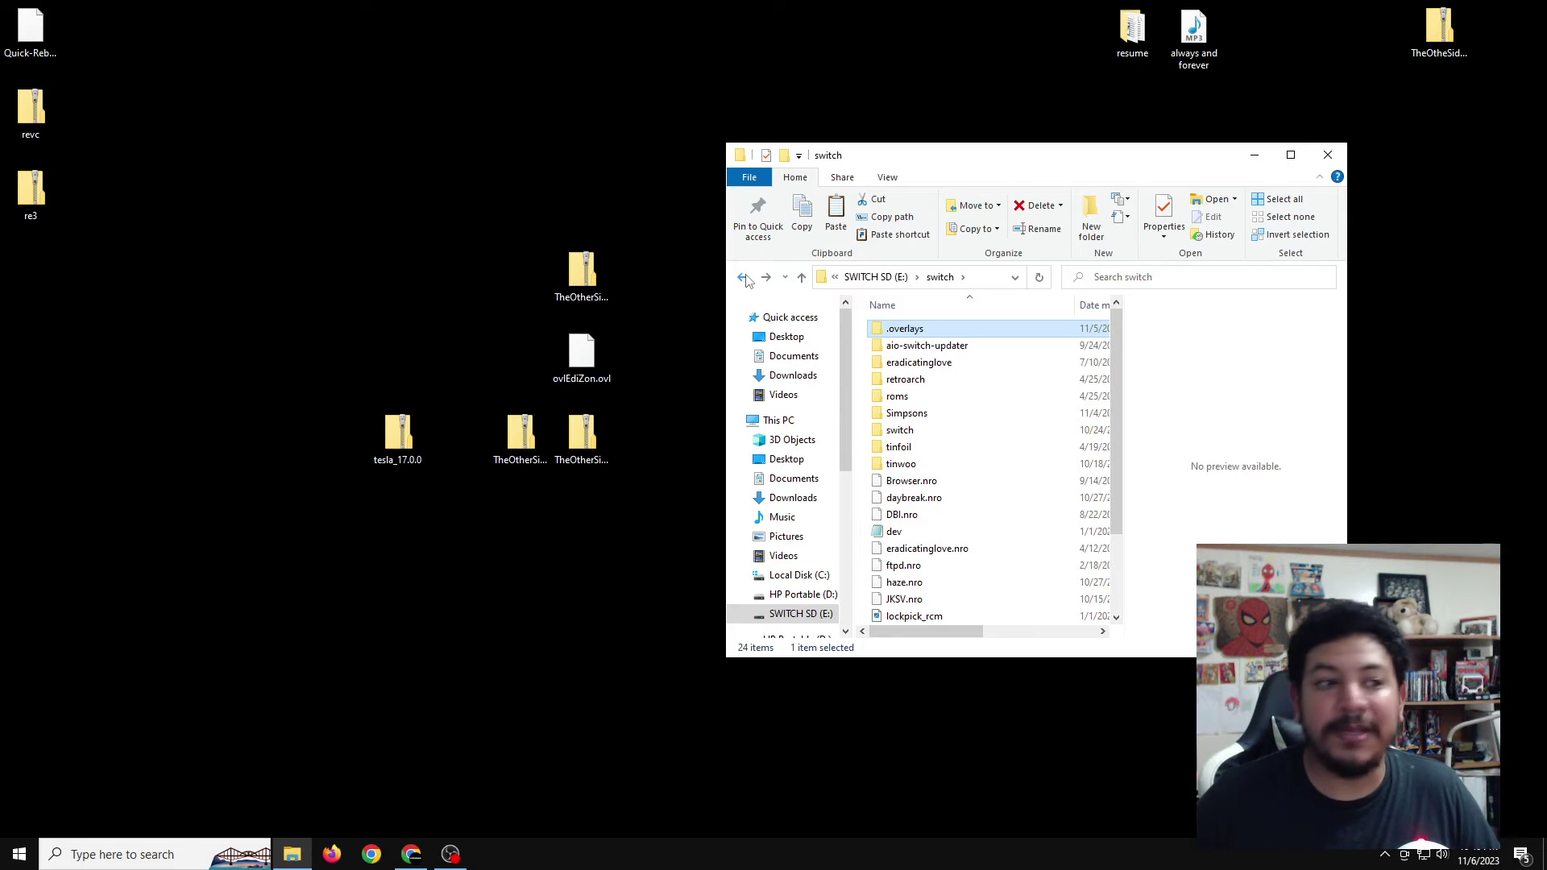
{"action": "left_click", "coordinate": [785, 616]}
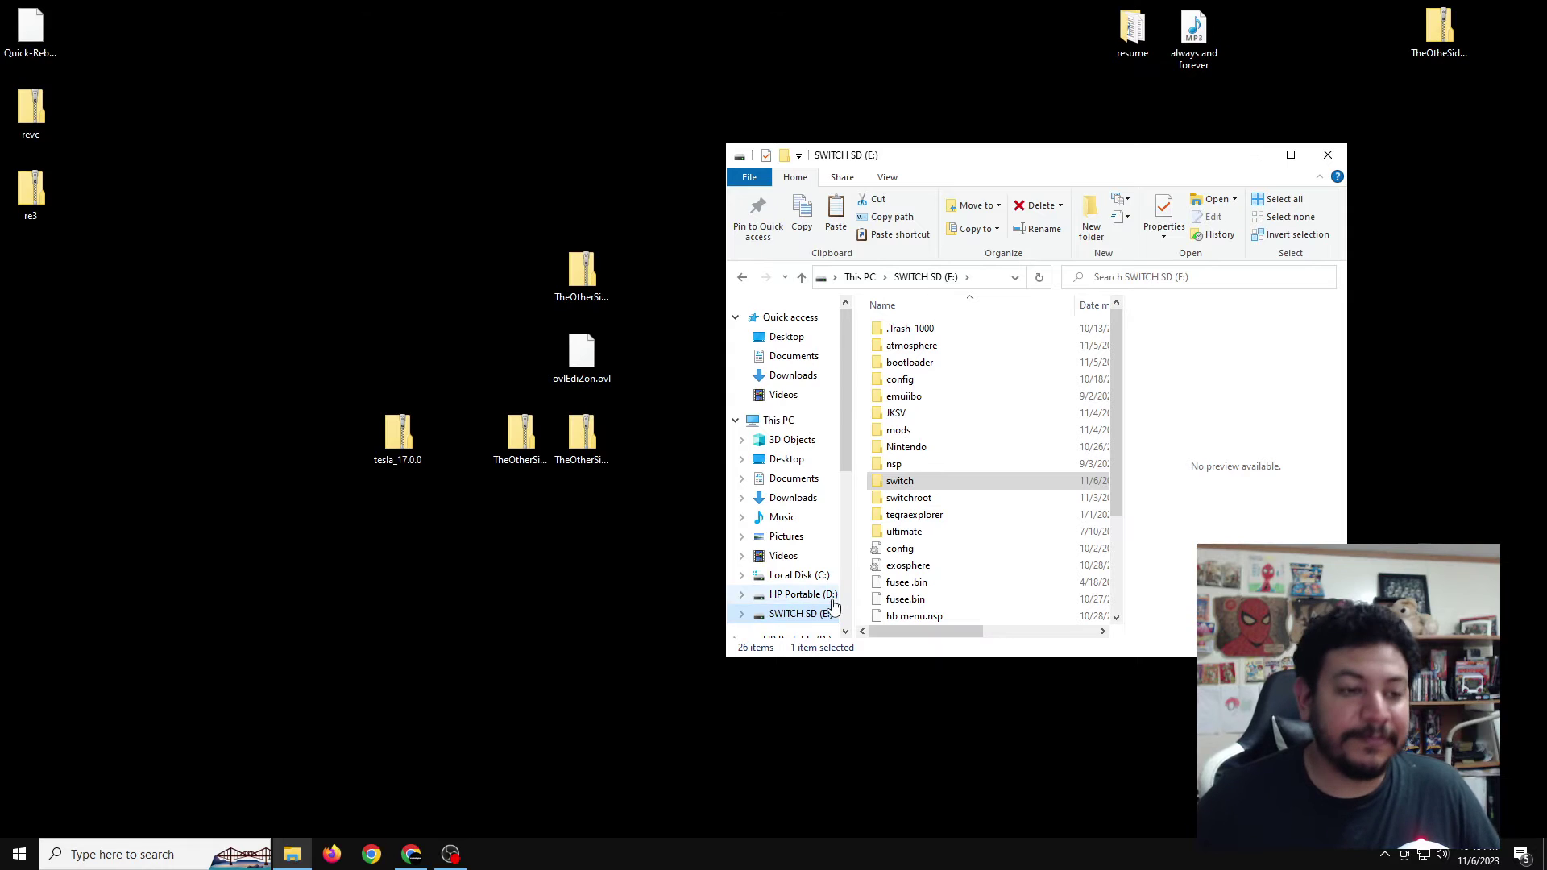
Eject the SWITCH SD (E:) drive from its navigation-pane context menu
{"action": "right_click", "coordinate": [785, 615]}
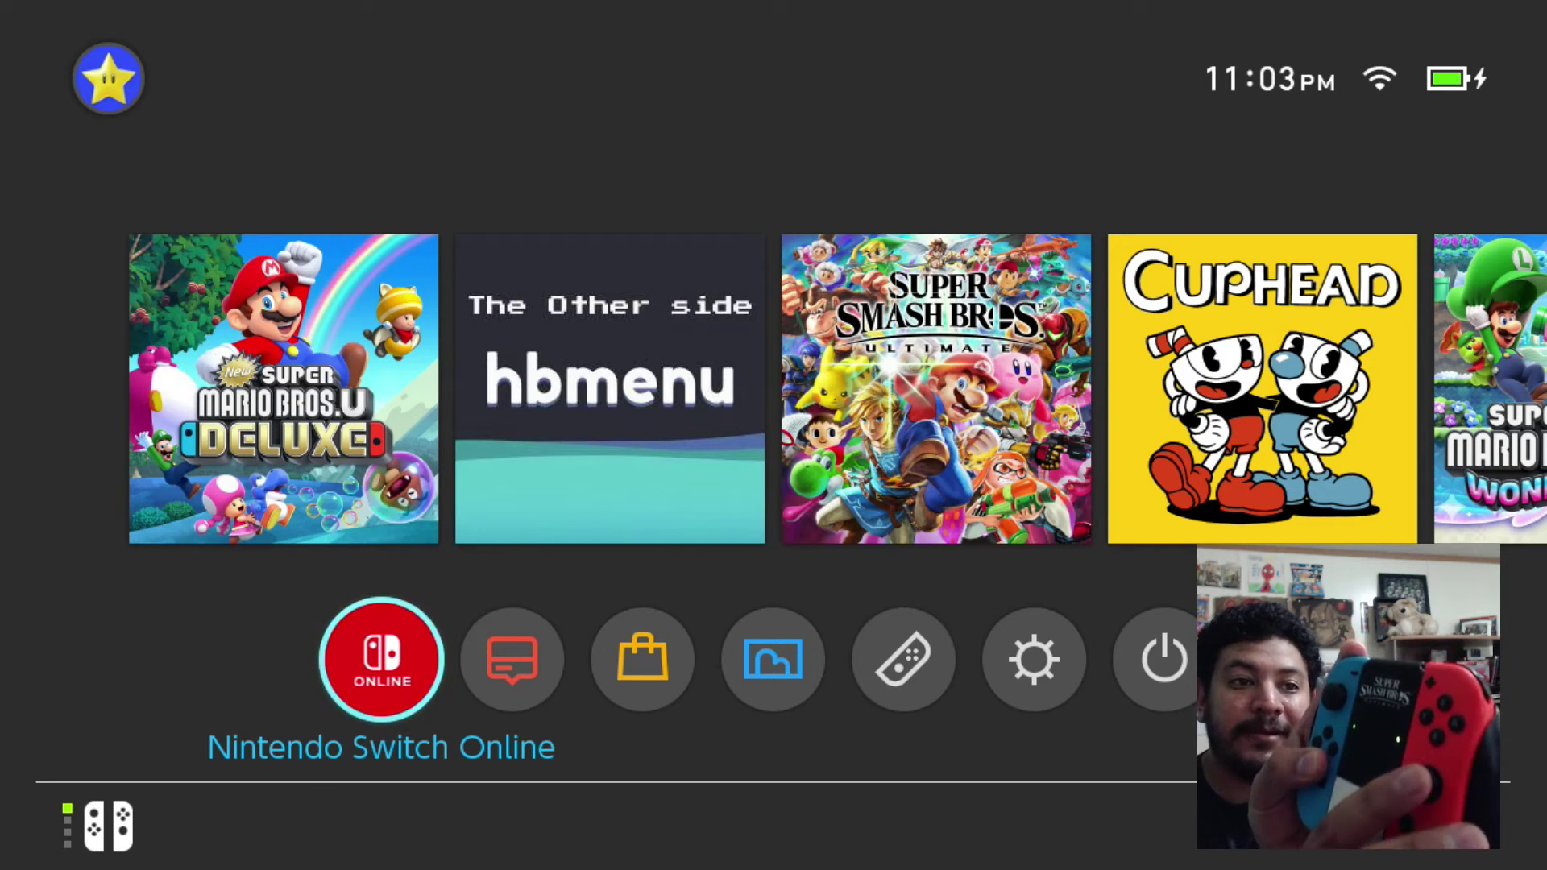
Bring up the Tesla overlay and highlight EdiZon in its list
{"action": "key", "text": "Down"}
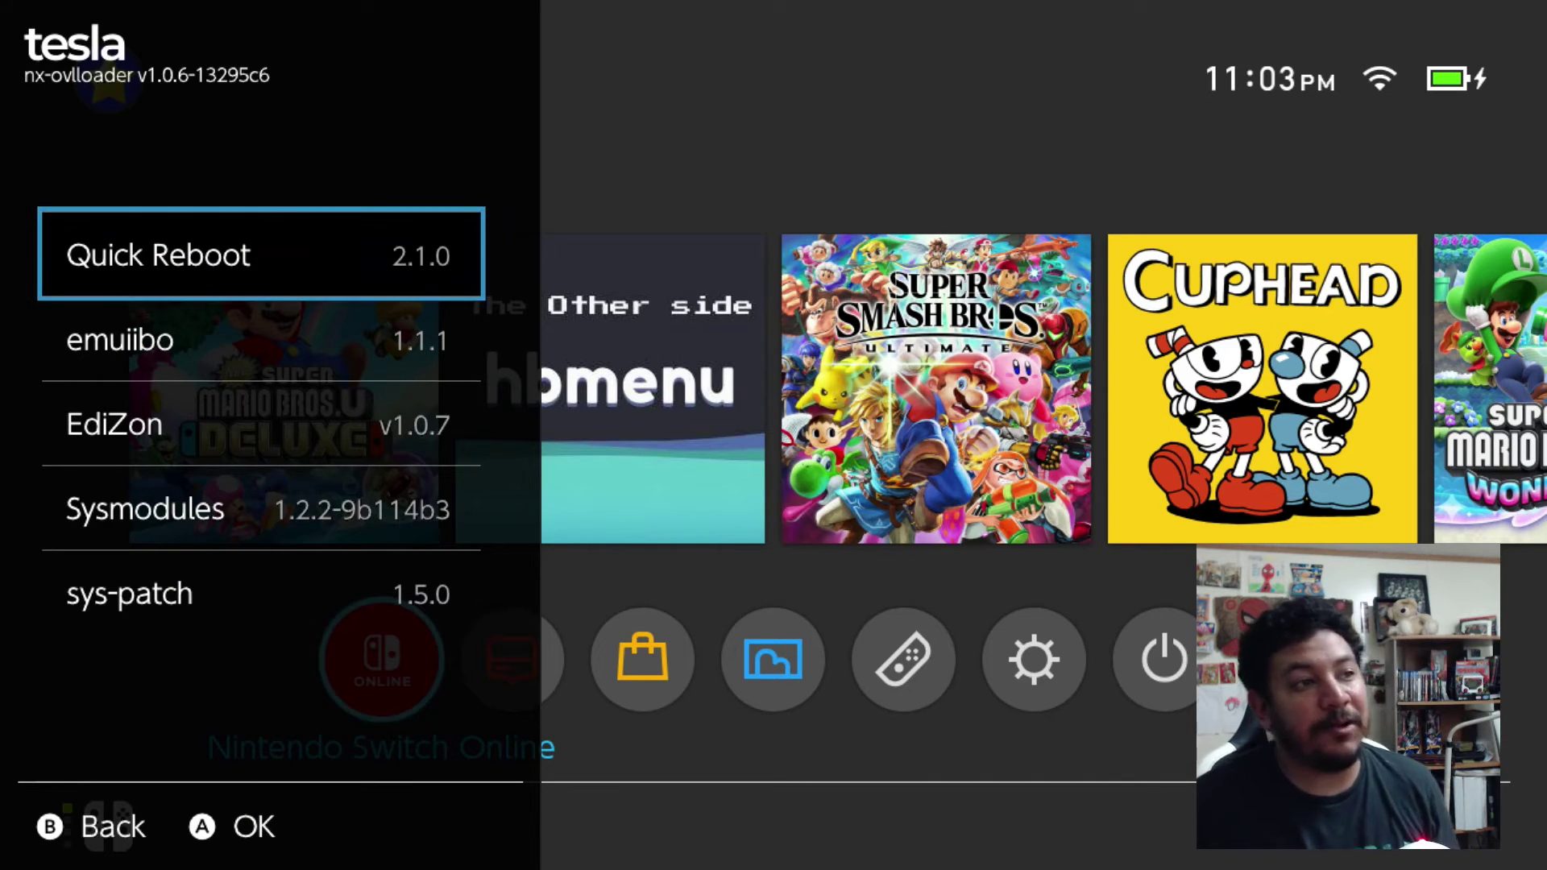
{"action": "key", "text": "Down"}
{"action": "key", "text": "Down"}
{"action": "key", "text": "Down"}
{"action": "key", "text": "Up"}
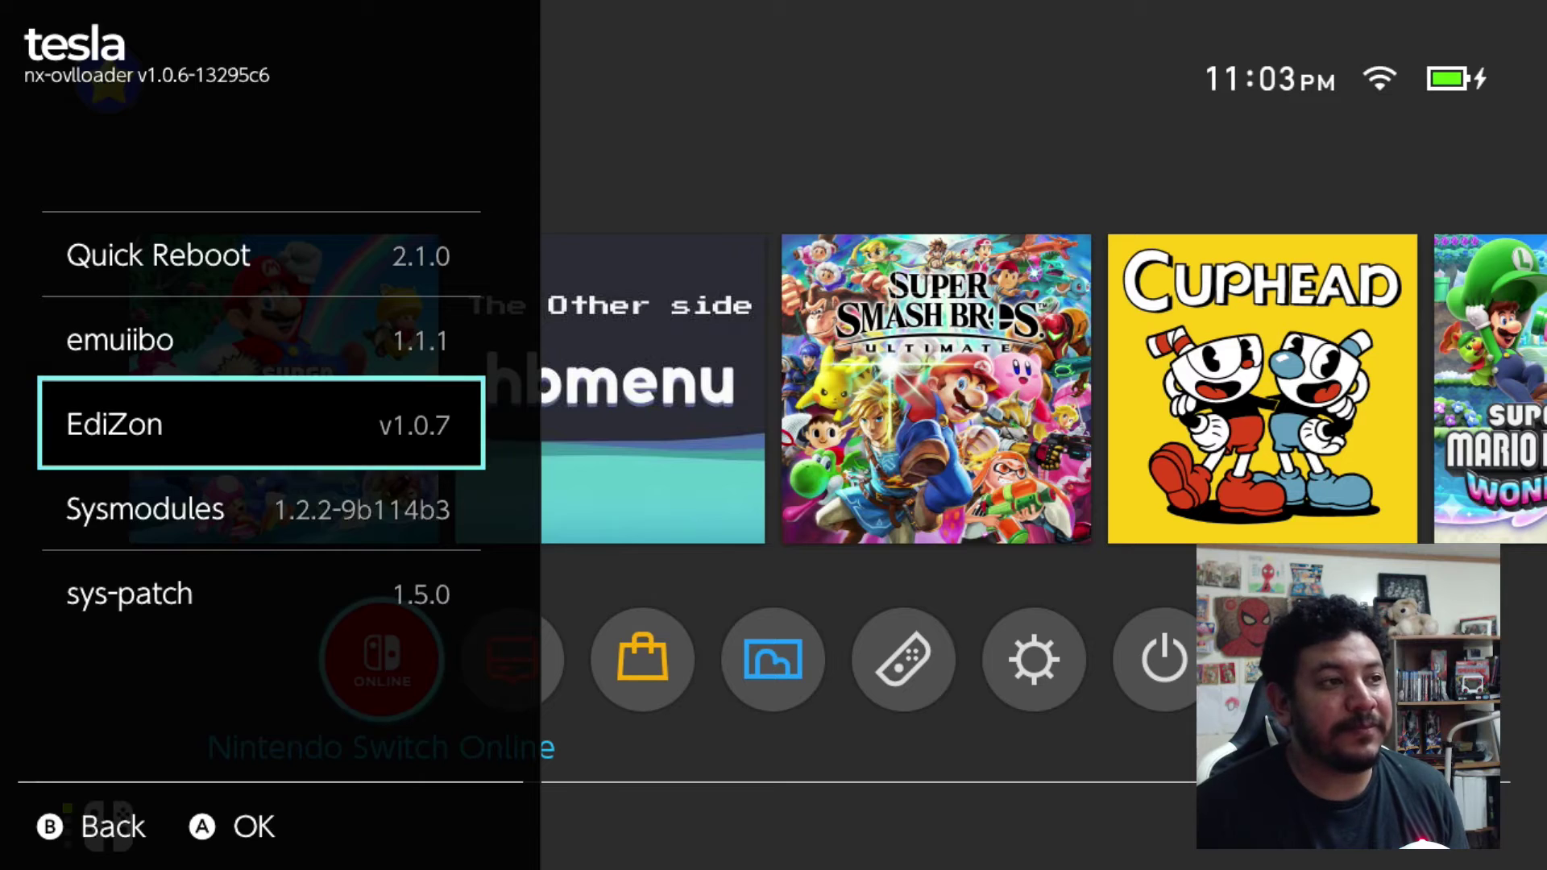
{"action": "key", "text": "Escape"}
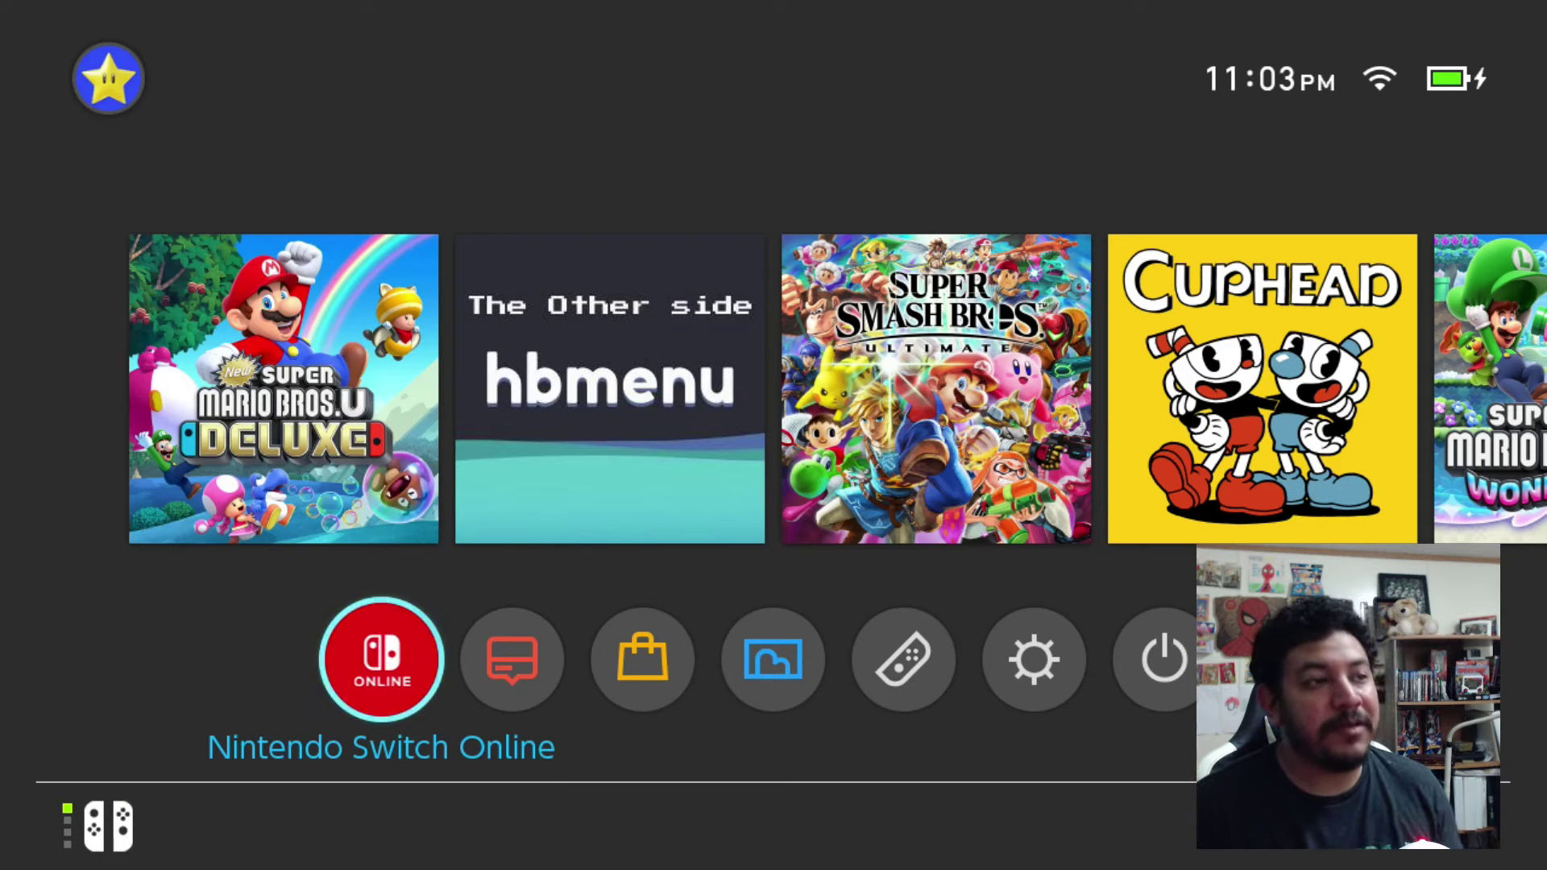
Open EdiZon's Cheats page, see 'No Cheats loaded!', and close the overlay
{"action": "key", "text": "Down"}
{"action": "key", "text": "Up"}
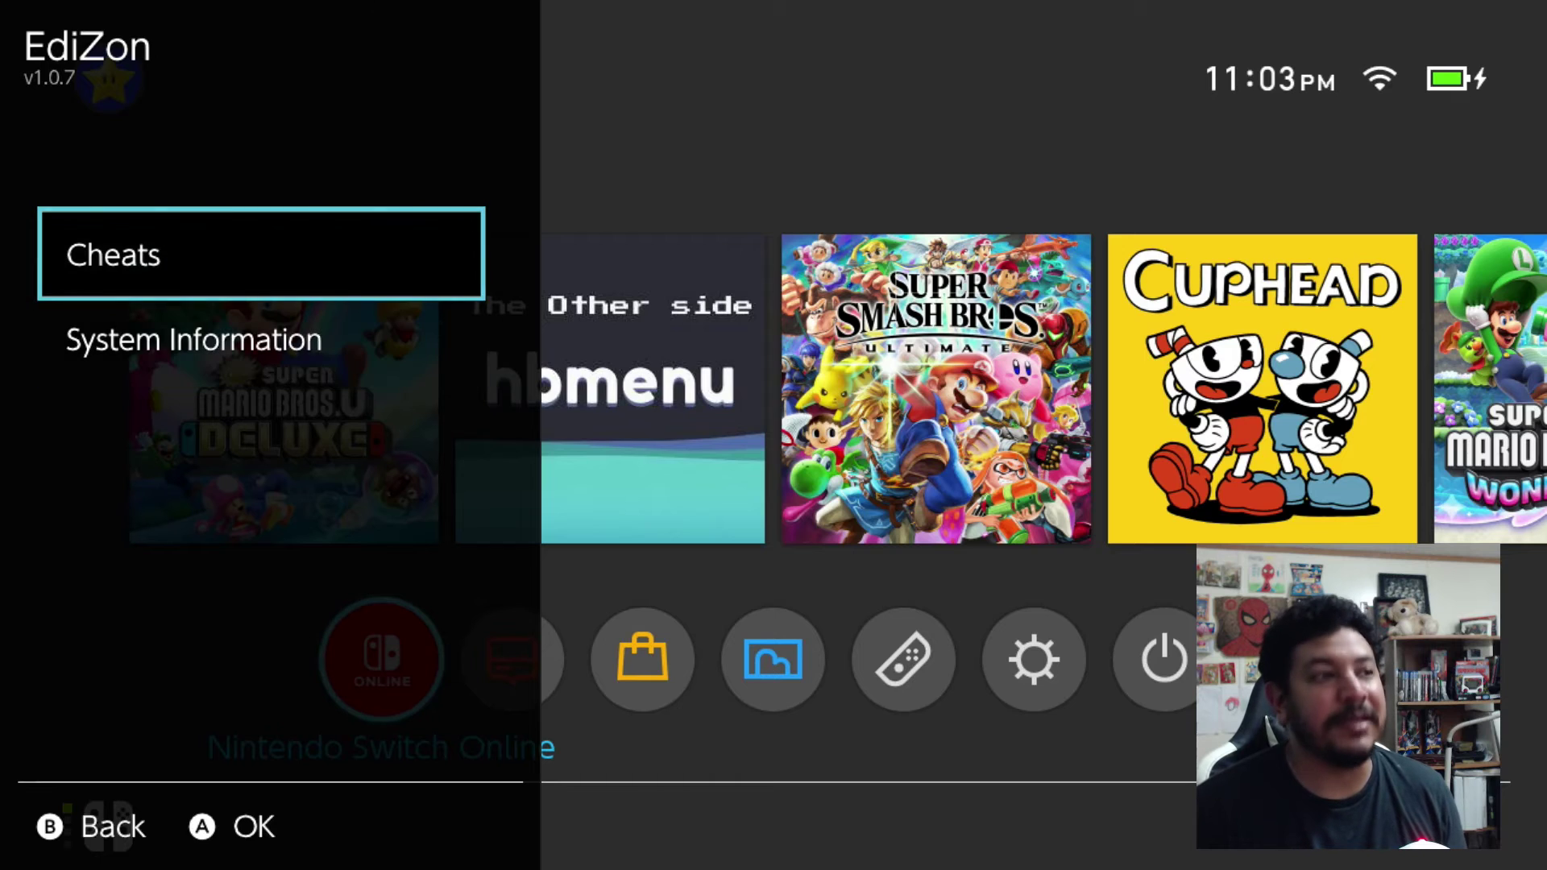
{"action": "key", "text": "Return"}
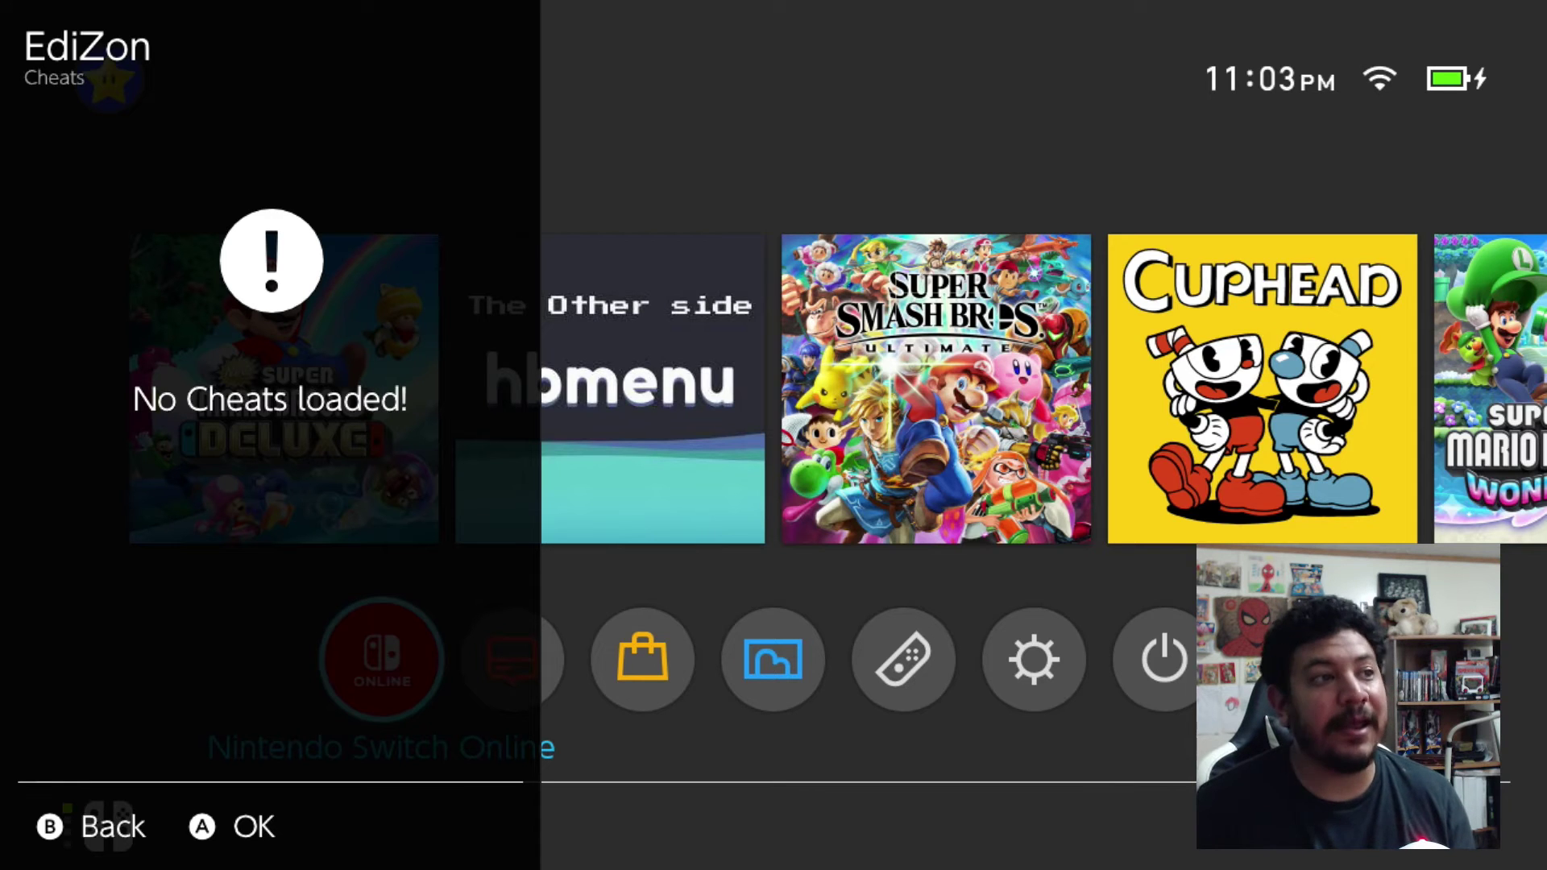
{"action": "key", "text": "Escape"}
{"action": "key", "text": "Escape"}
{"action": "key", "text": "Escape"}
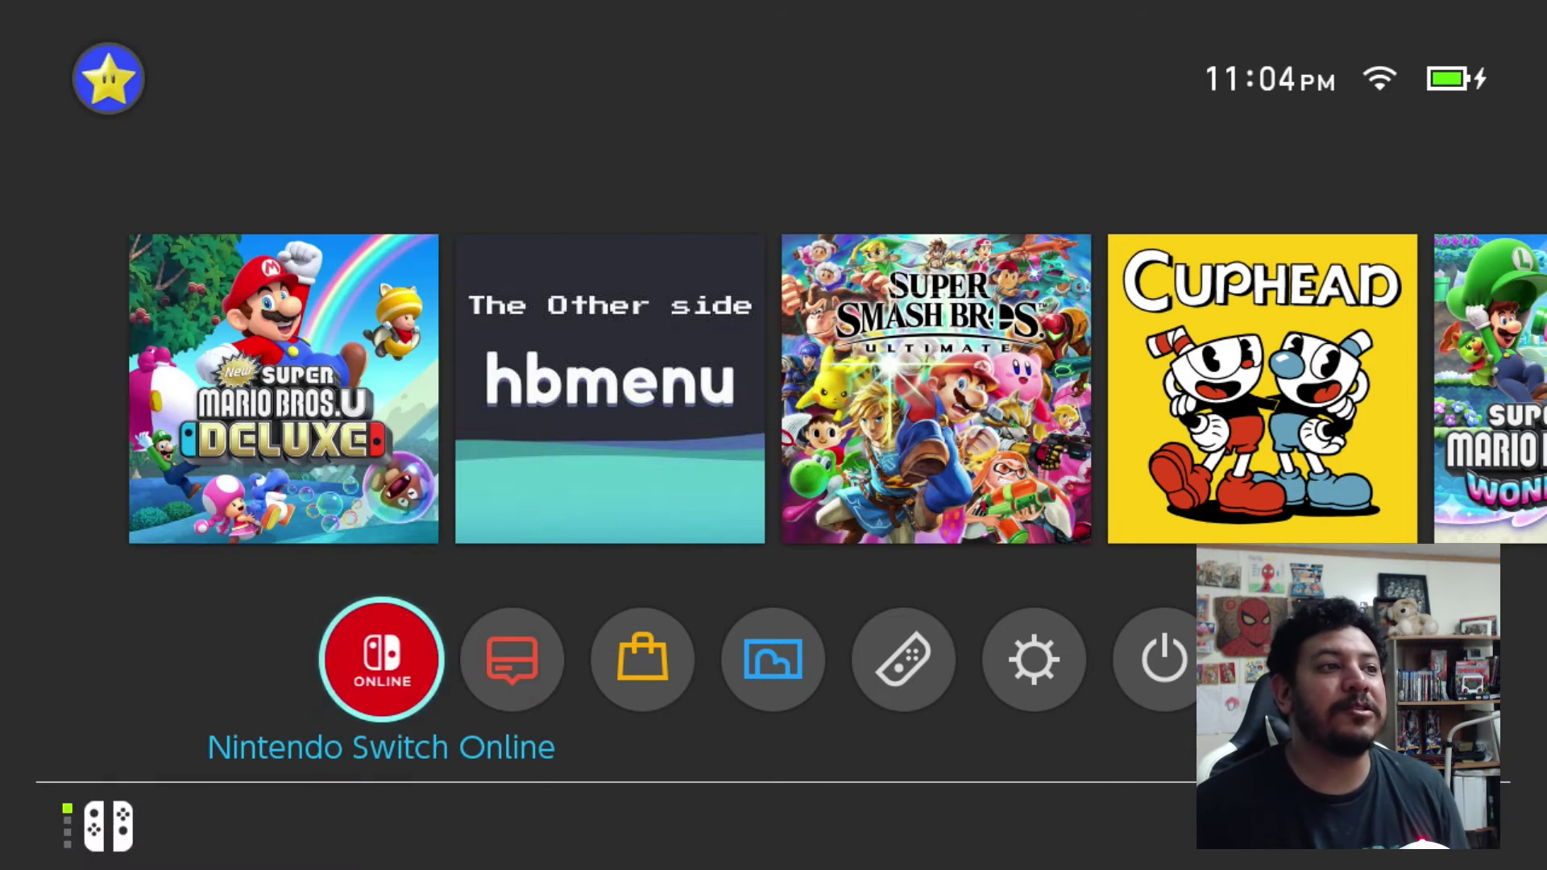
{"action": "key", "text": "Right"}
{"action": "key", "text": "Up"}
{"action": "key", "text": "Left"}
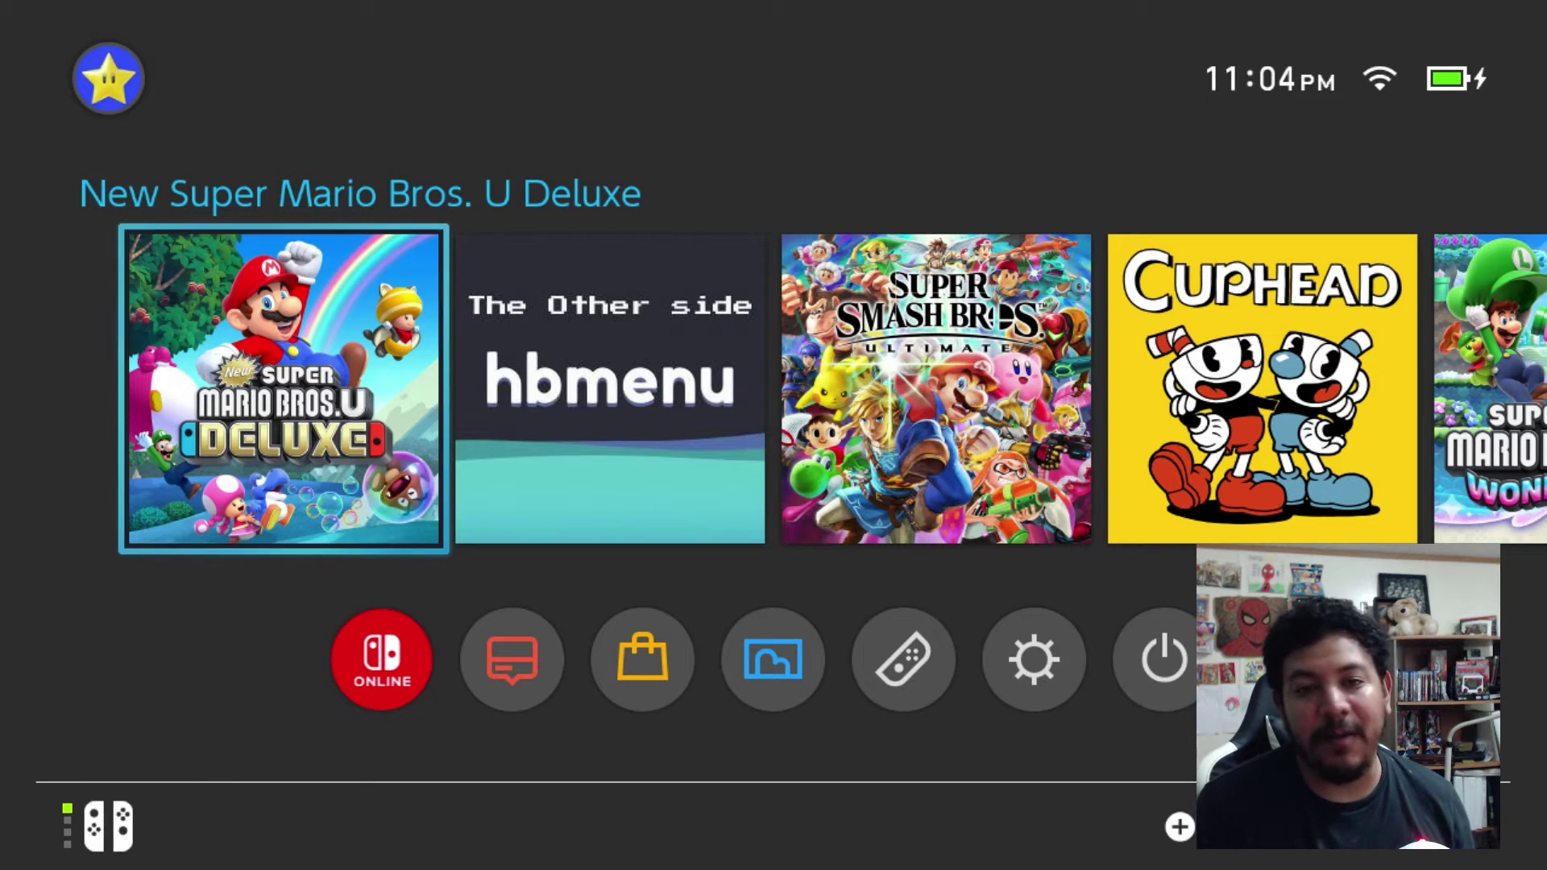
Resume New Super Mario Bros. U Deluxe, open EdiZon via Tesla, and view its empty Cheats list
{"action": "key", "text": "Return"}
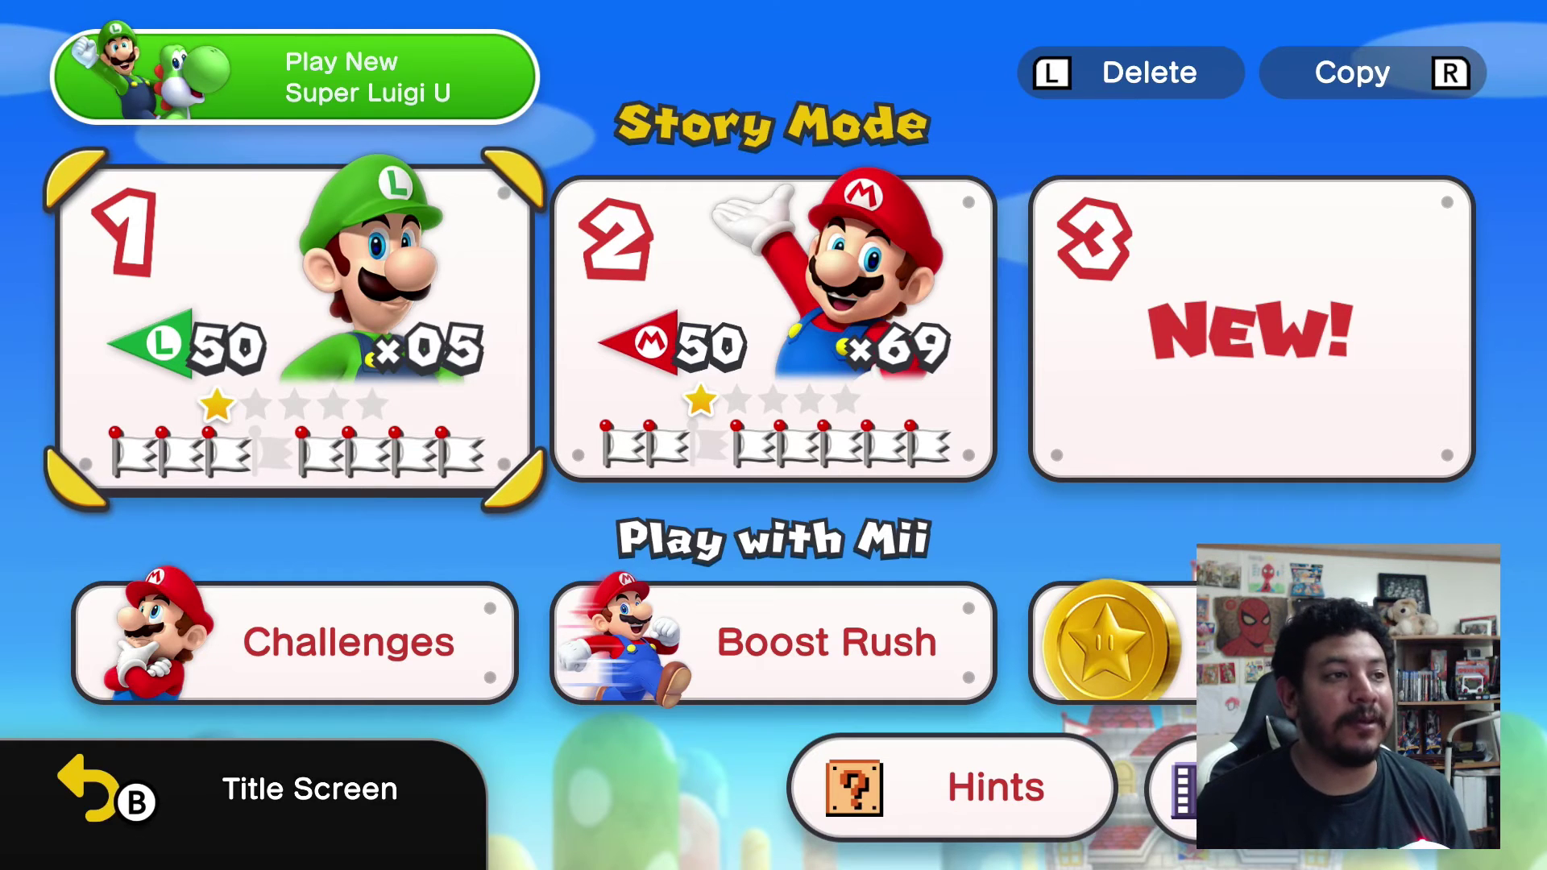
{"action": "key", "text": "l"}
{"action": "key", "text": "Down"}
{"action": "key", "text": "Down"}
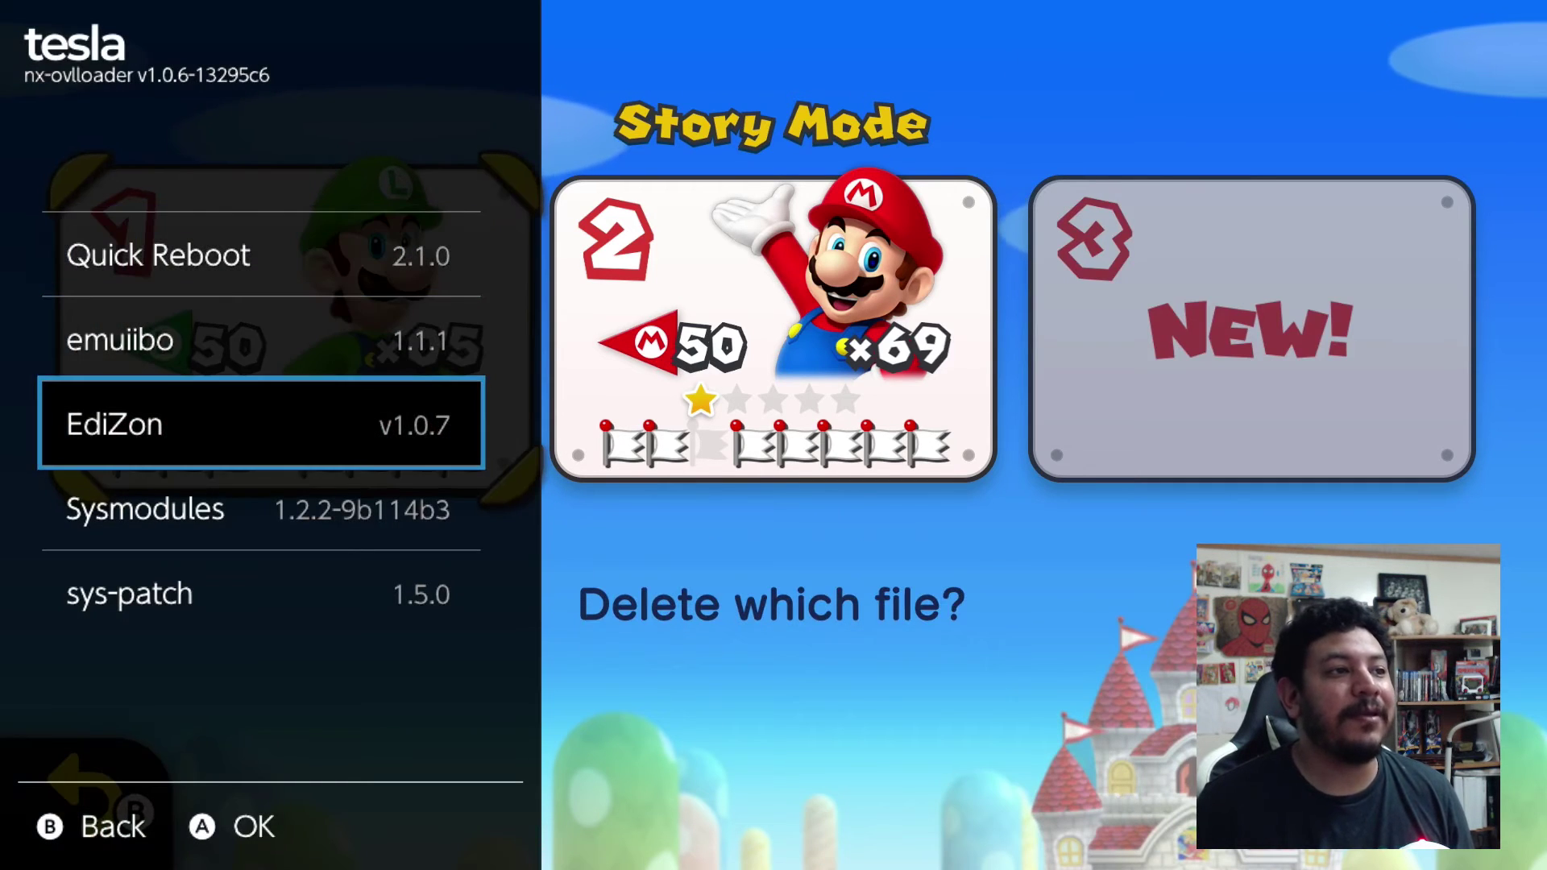
{"action": "key", "text": "Return"}
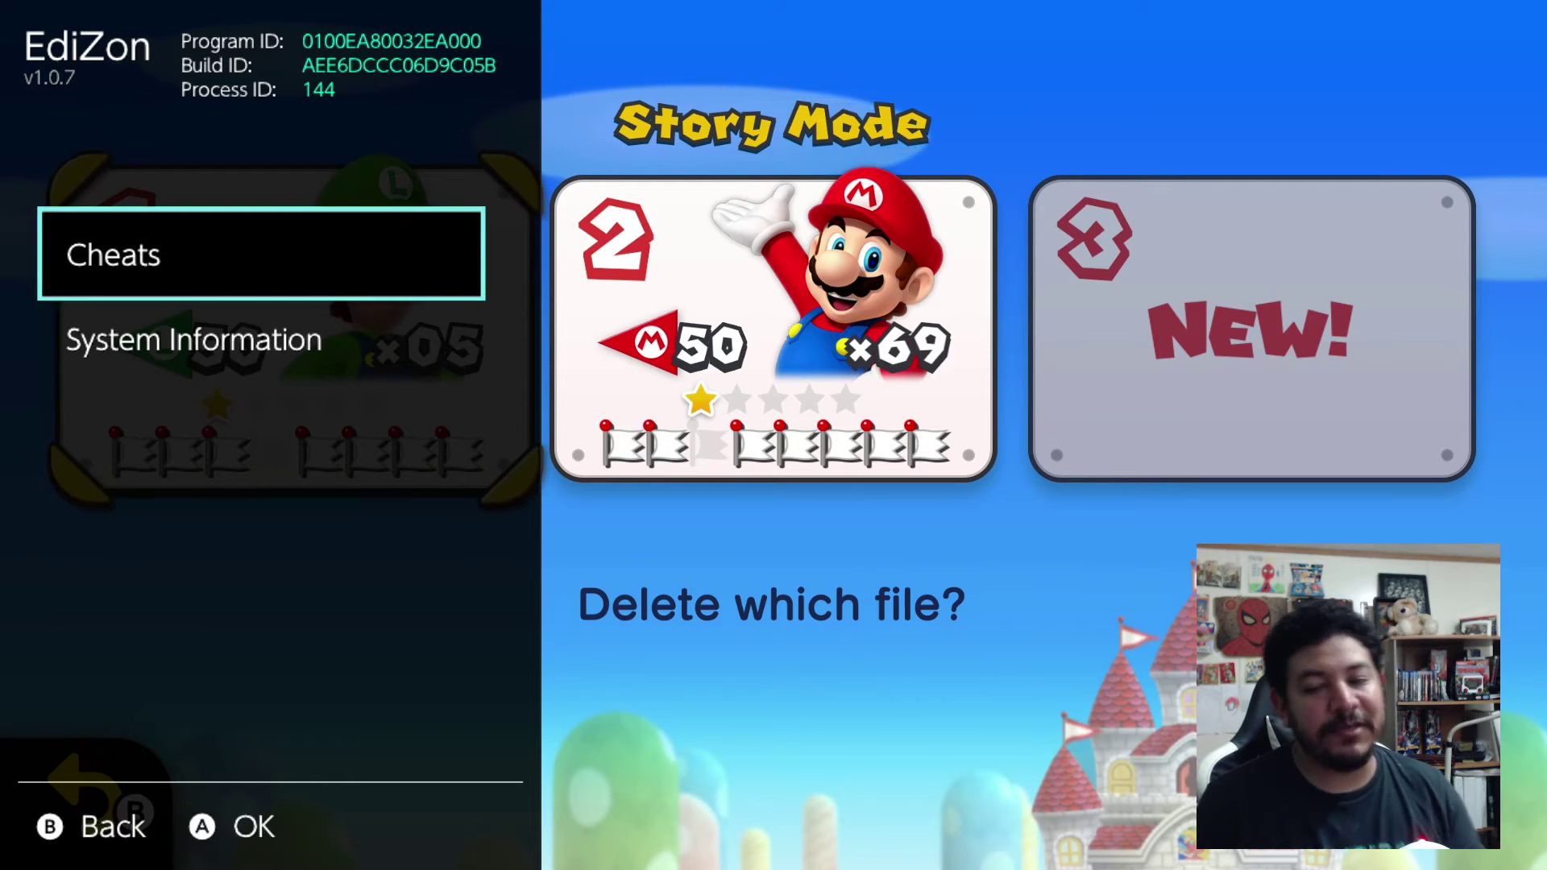
{"action": "key", "text": "Return"}
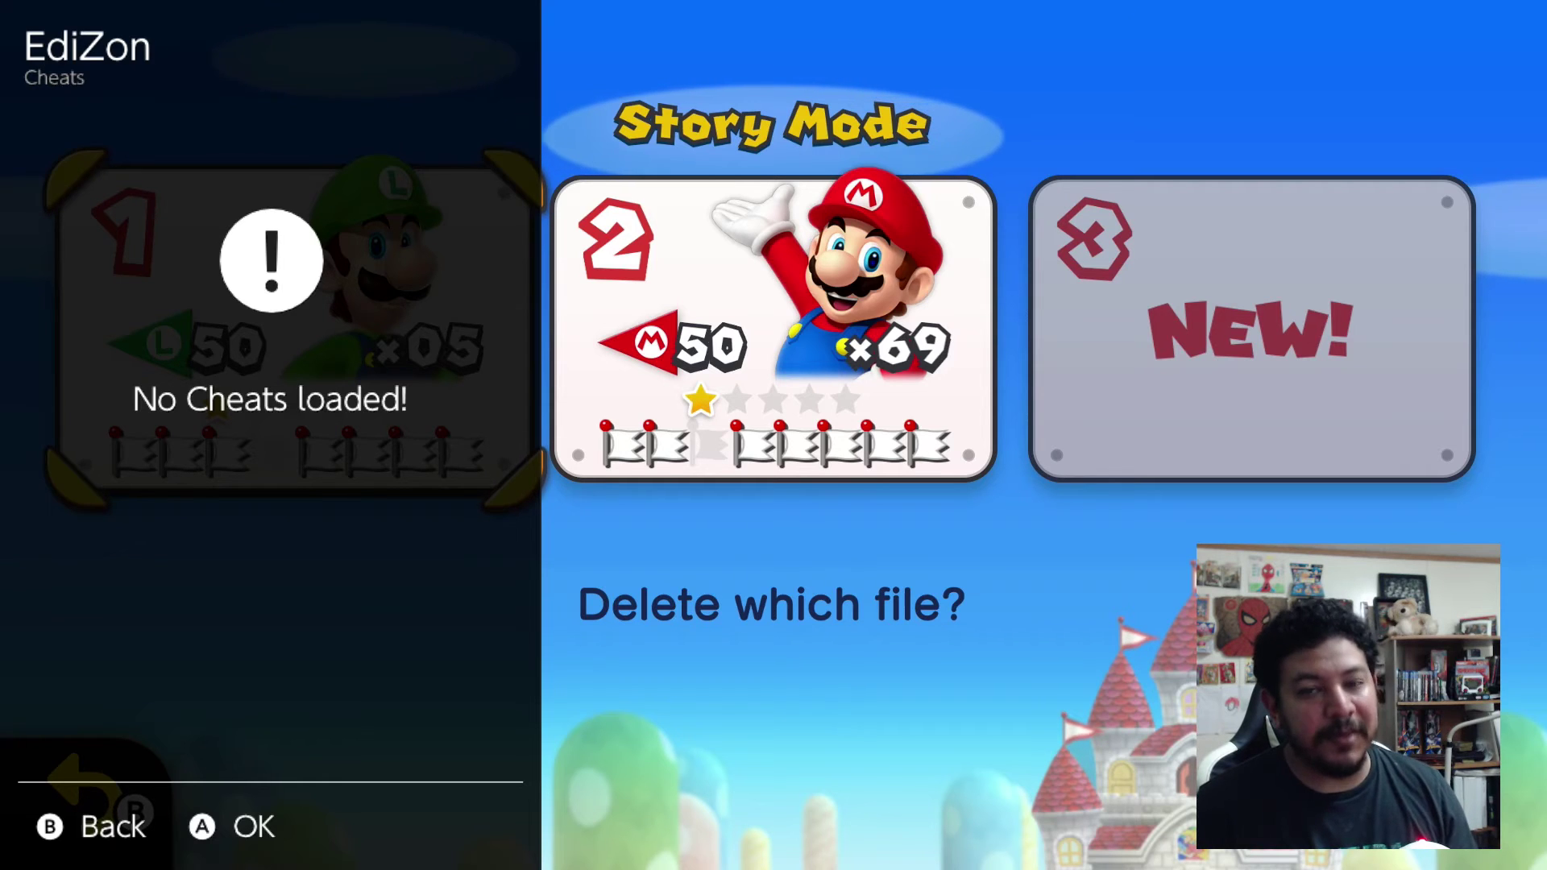
{"action": "key", "text": "Escape"}
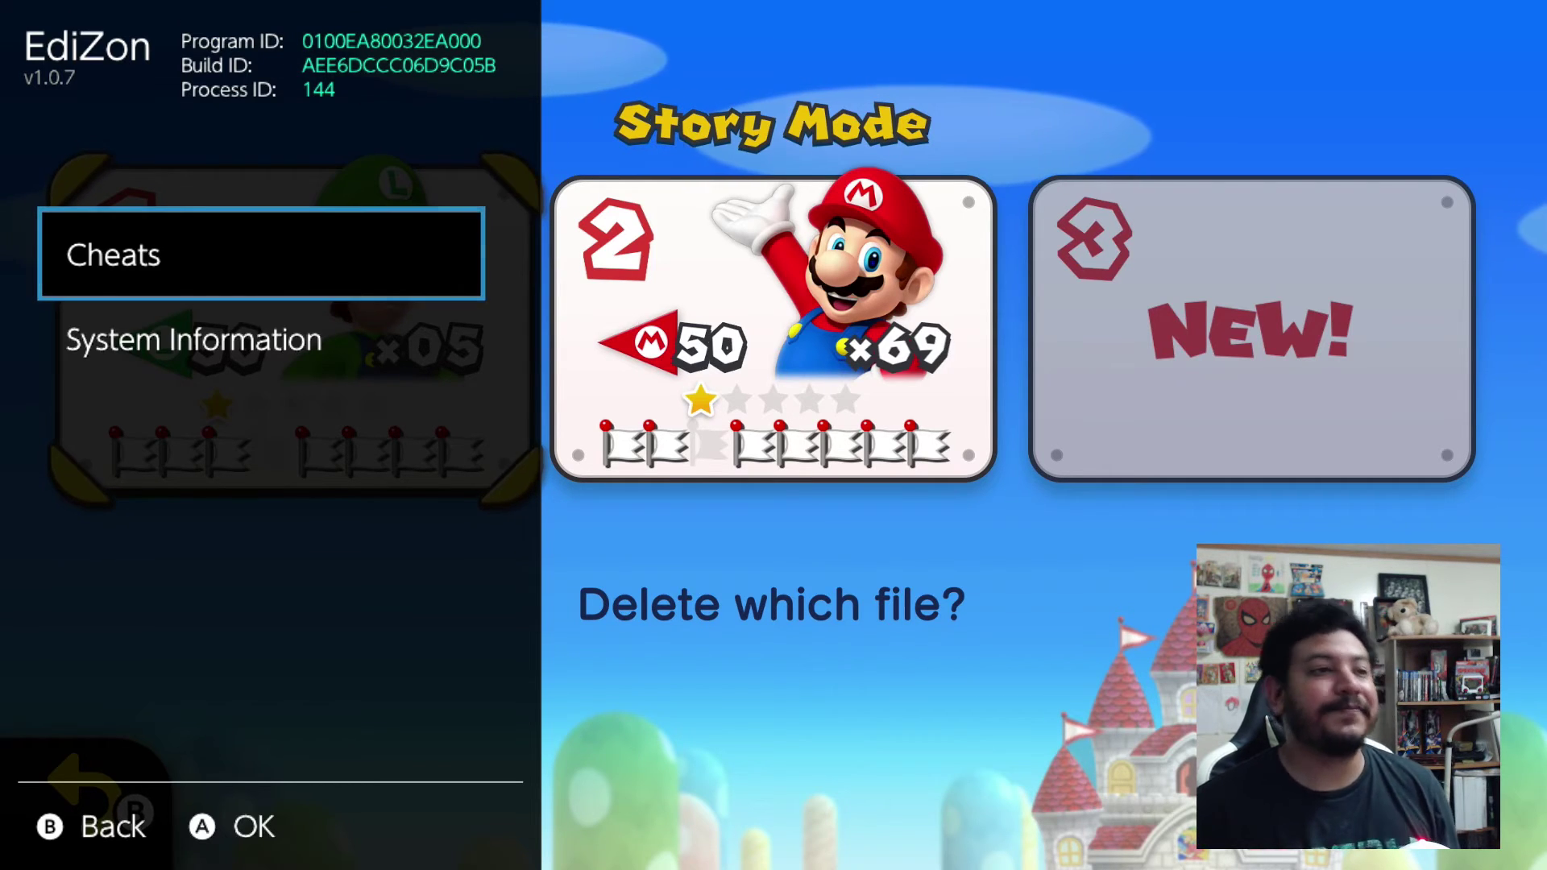
{"action": "key", "text": "Escape"}
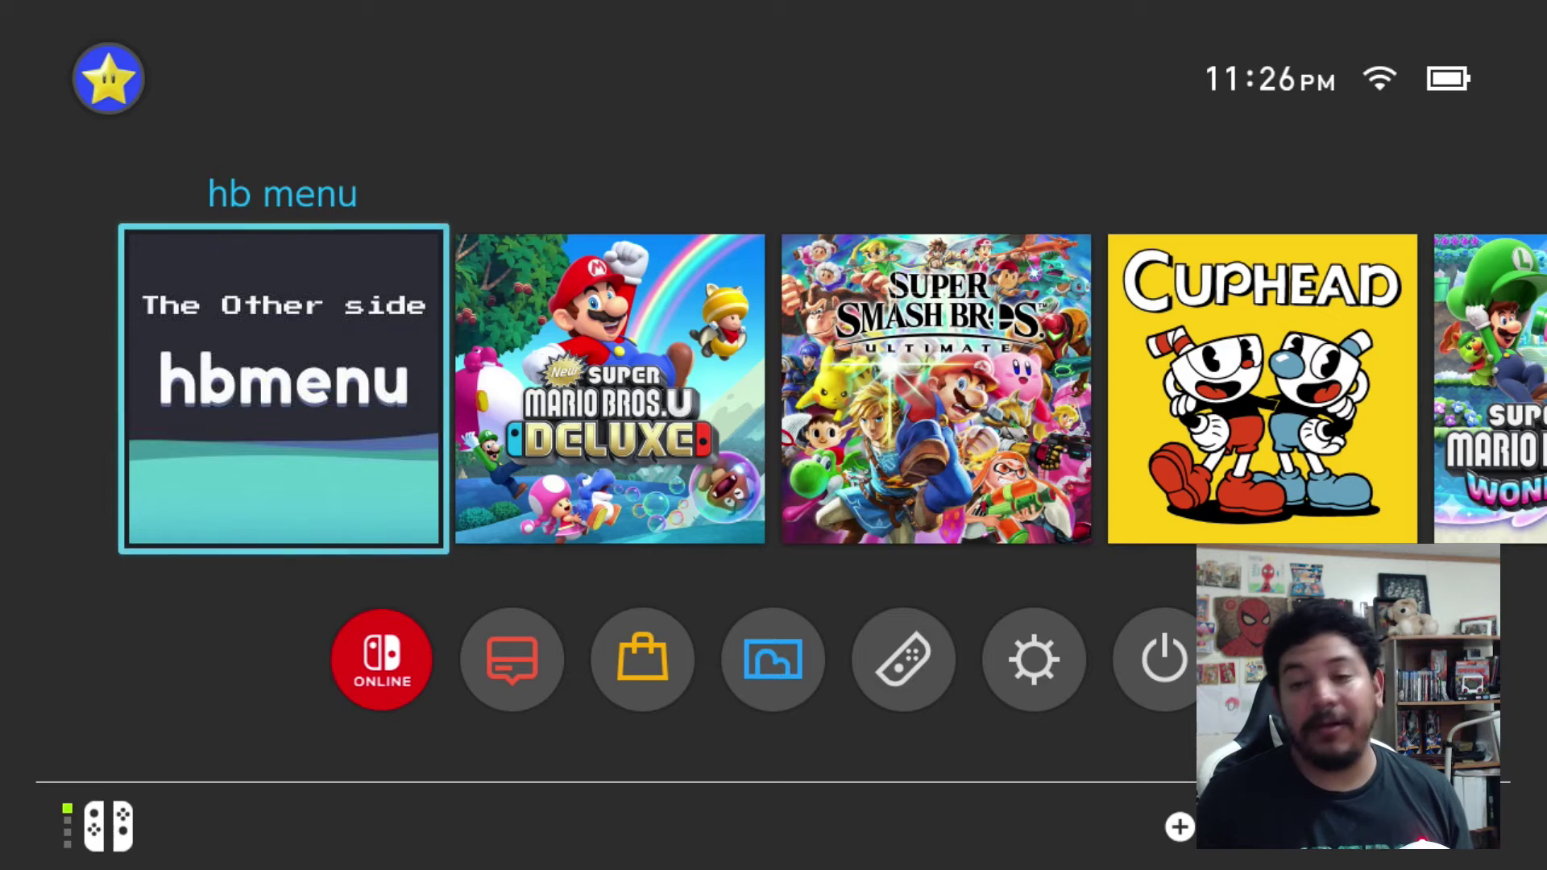
Launch hbmenu from the Home screen and start All-in-One Switch Updater v2.23.1
{"action": "key", "text": "Right"}
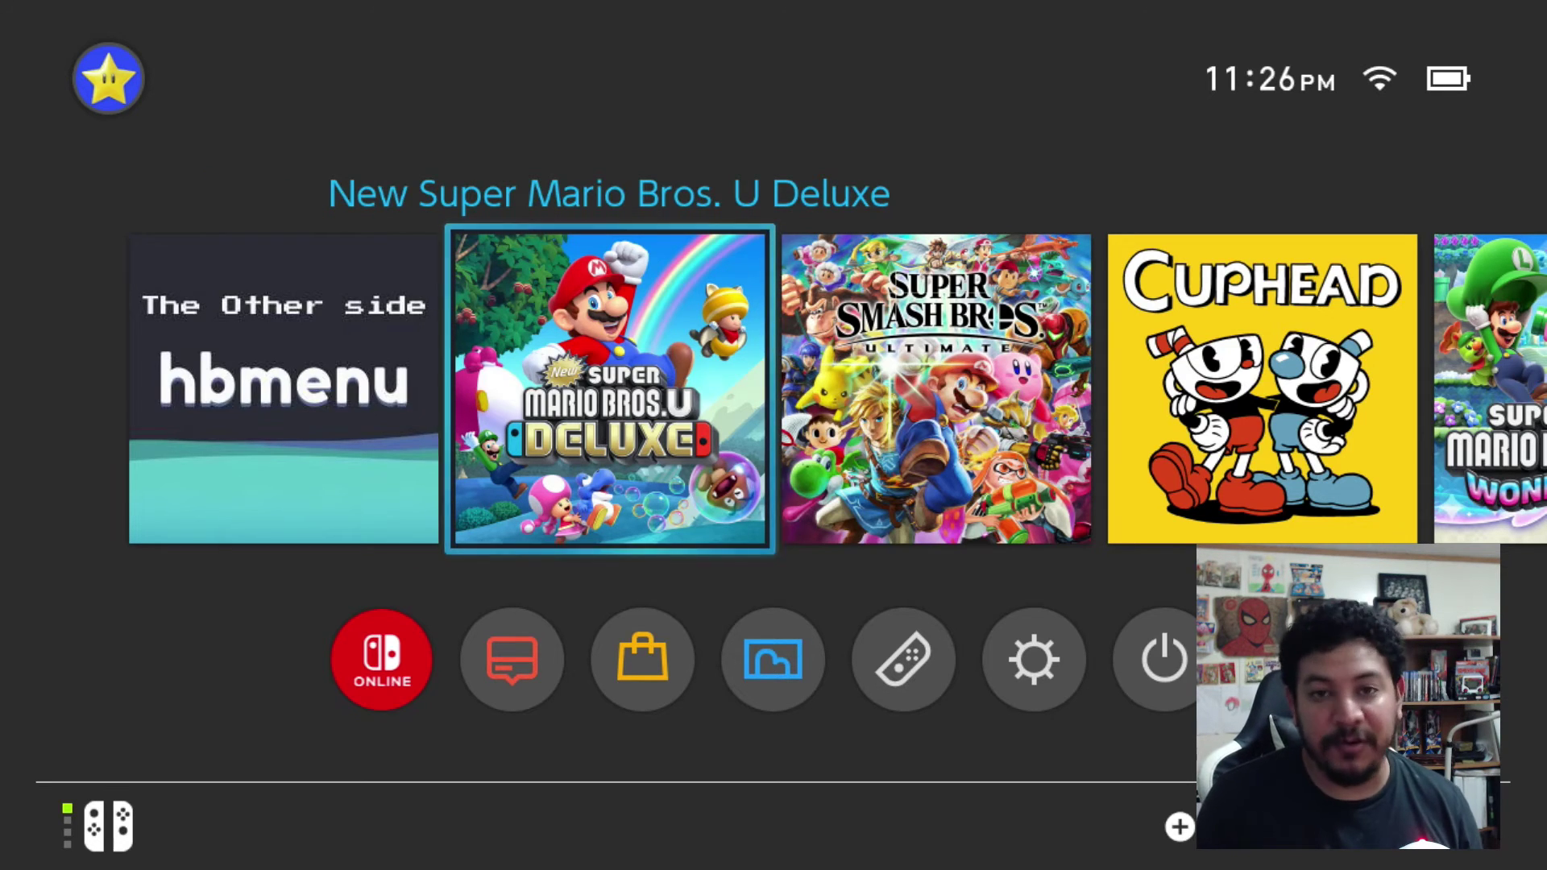
{"action": "key", "text": "Left"}
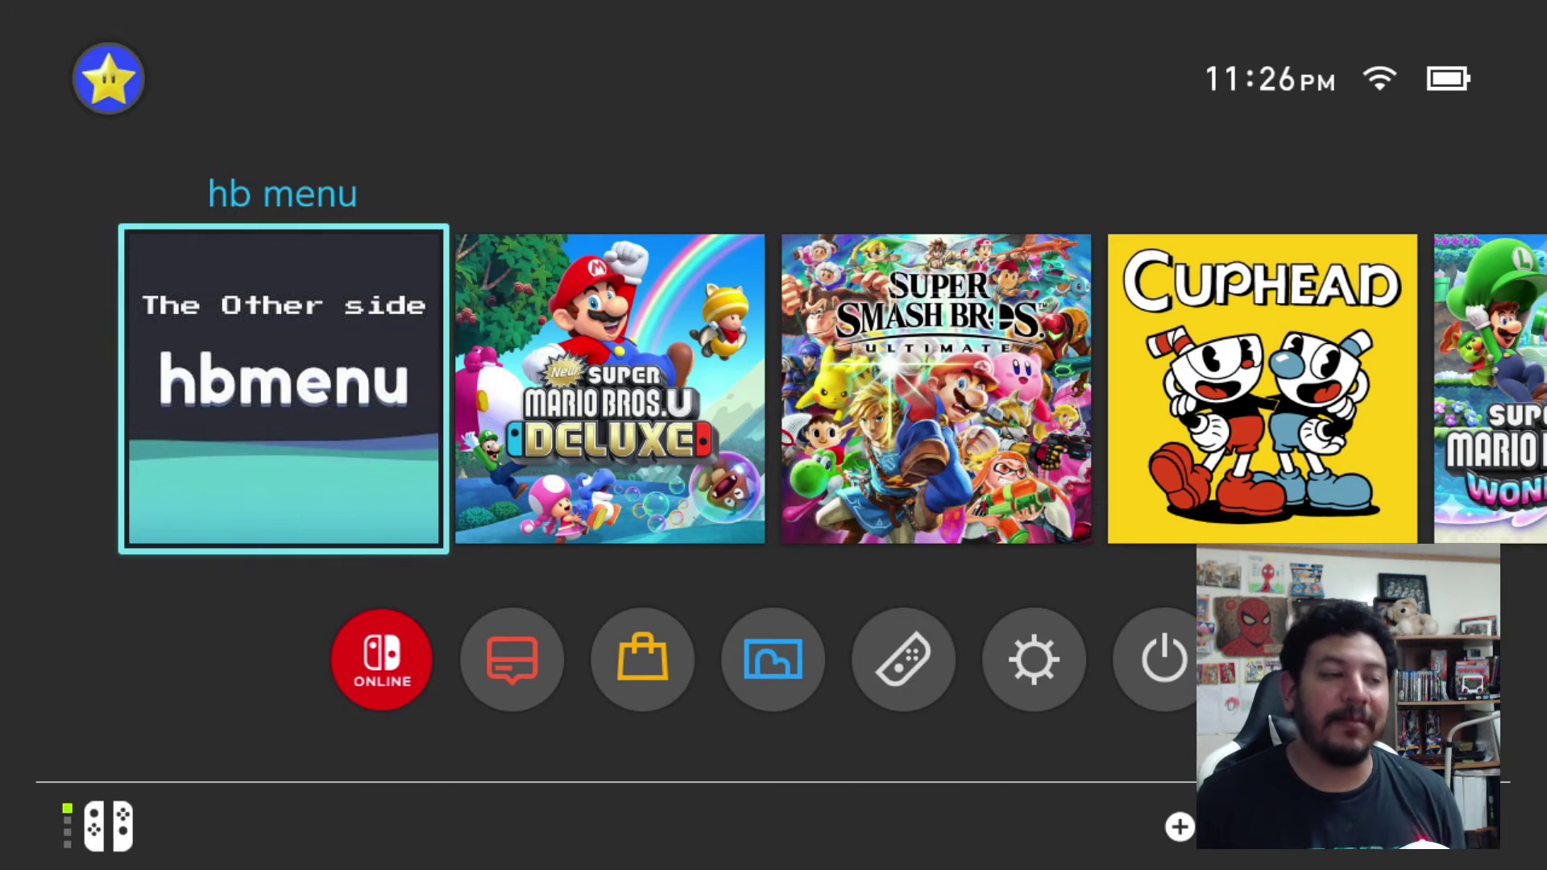
{"action": "key", "text": "Return"}
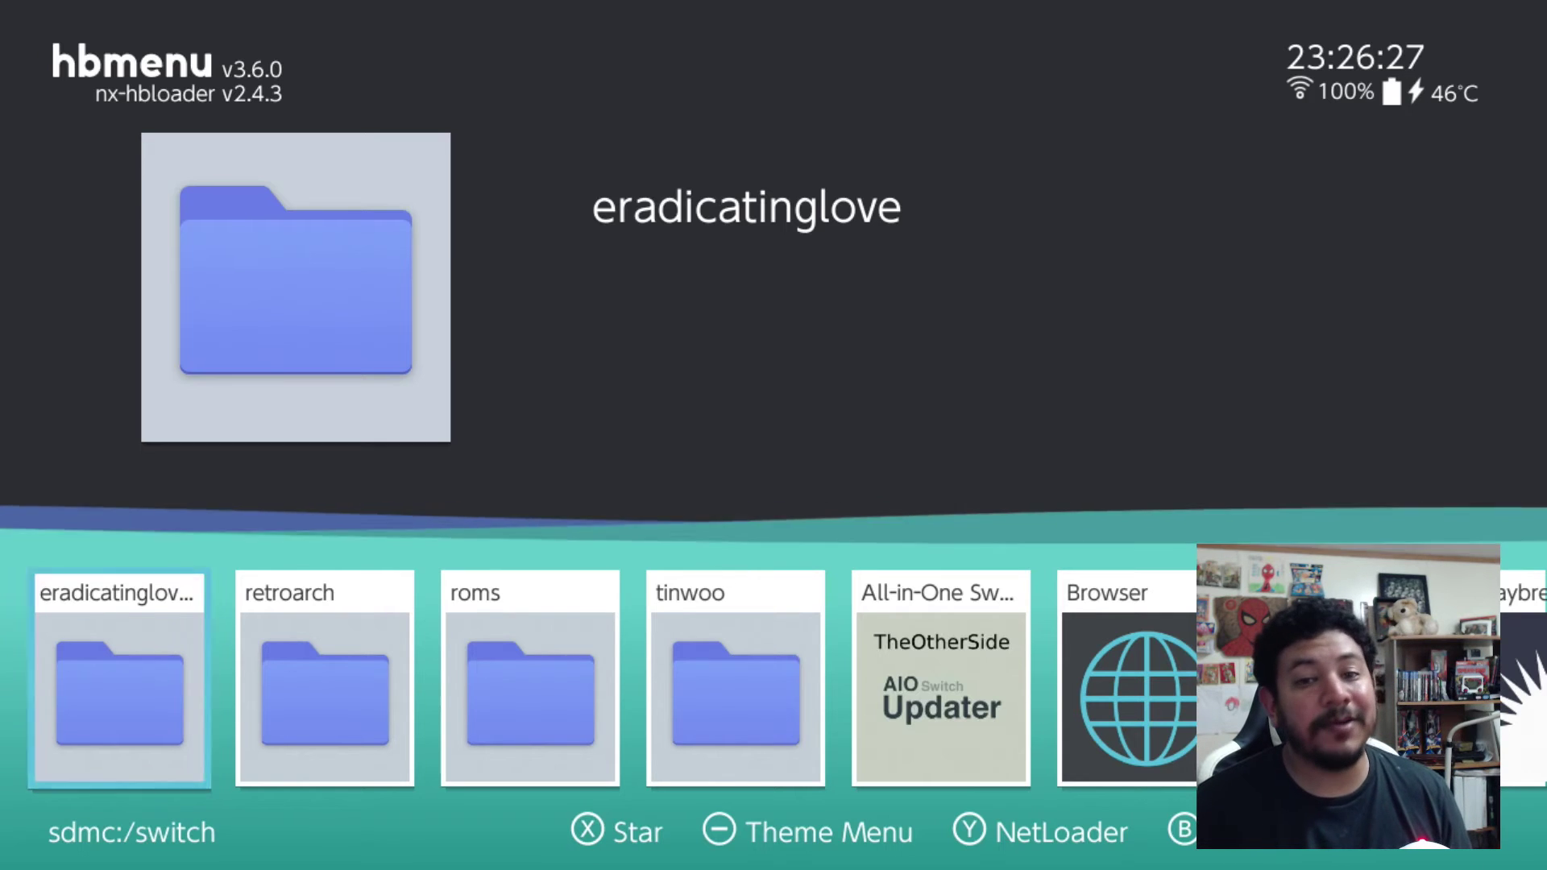
{"action": "key", "text": "Right"}
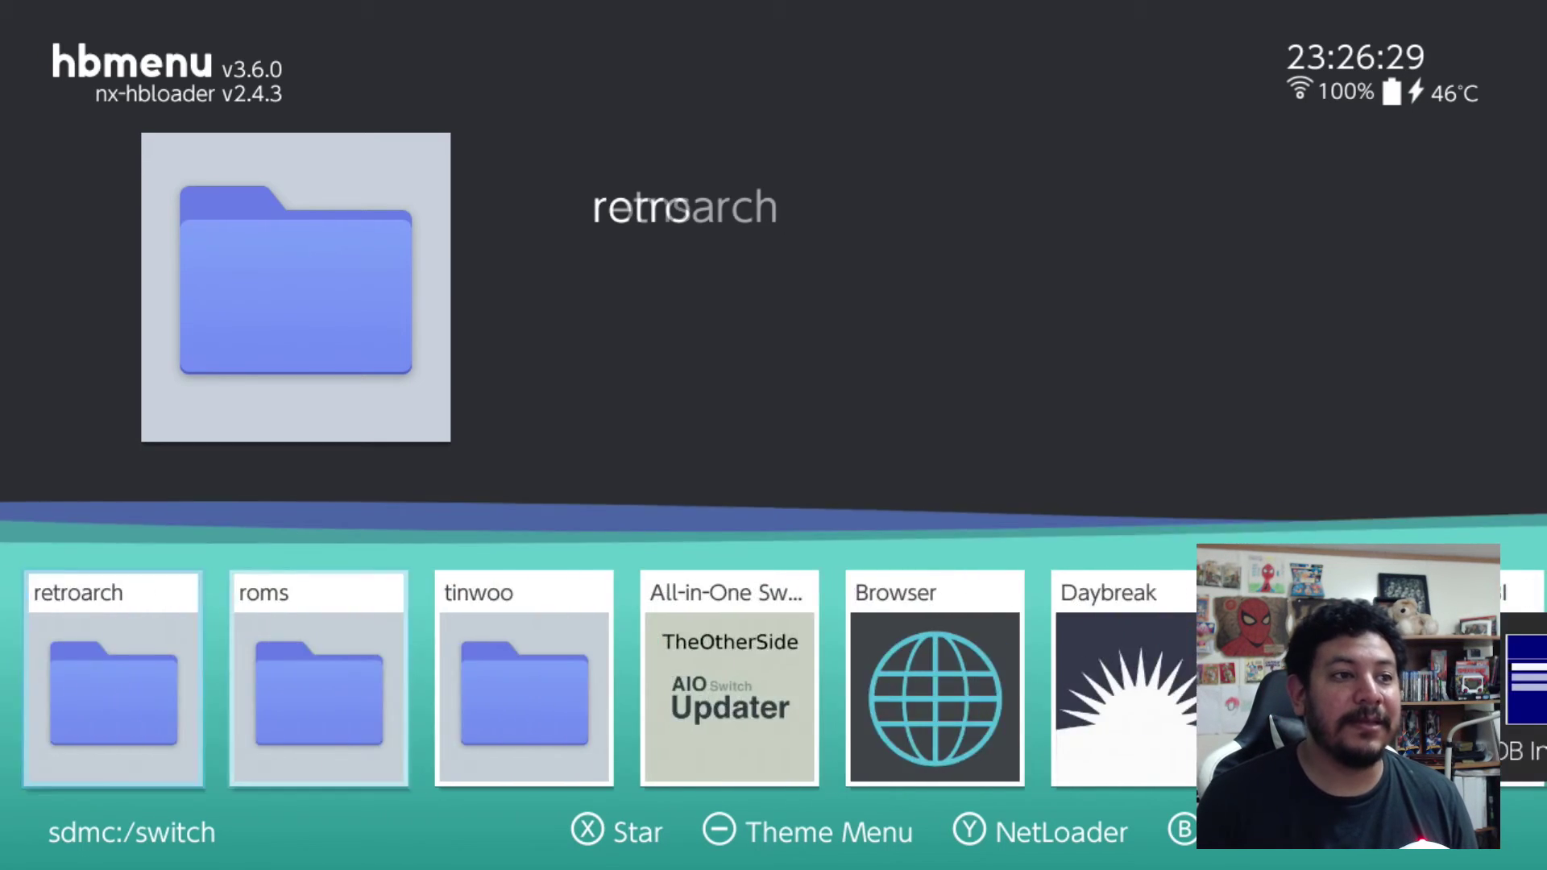
{"action": "key", "text": "Right"}
{"action": "key", "text": "Right"}
{"action": "key", "text": "Right"}
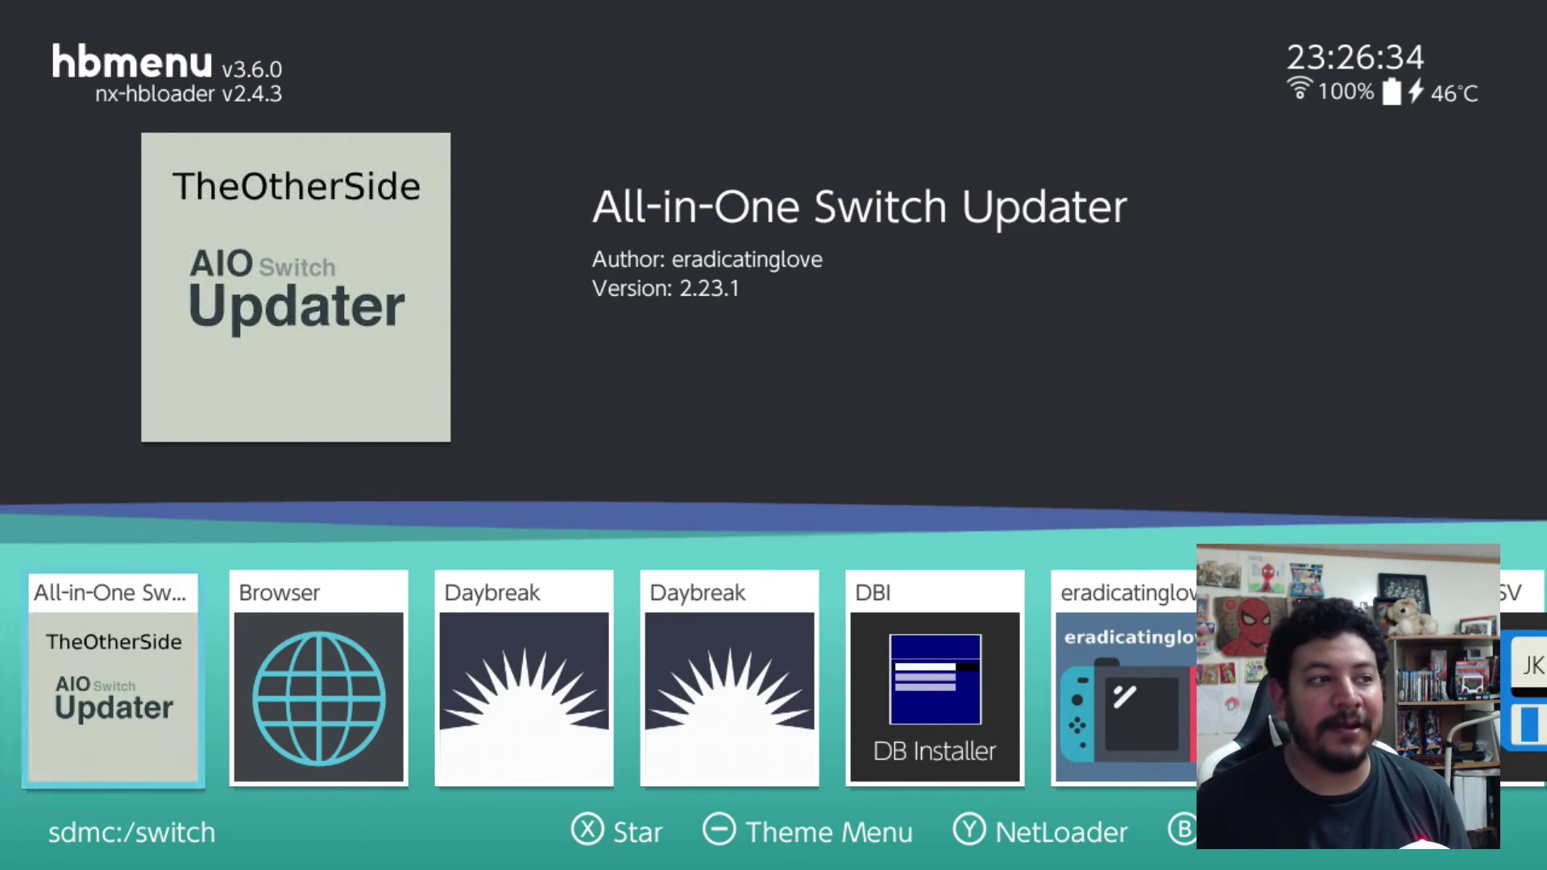
{"action": "key", "text": "Return"}
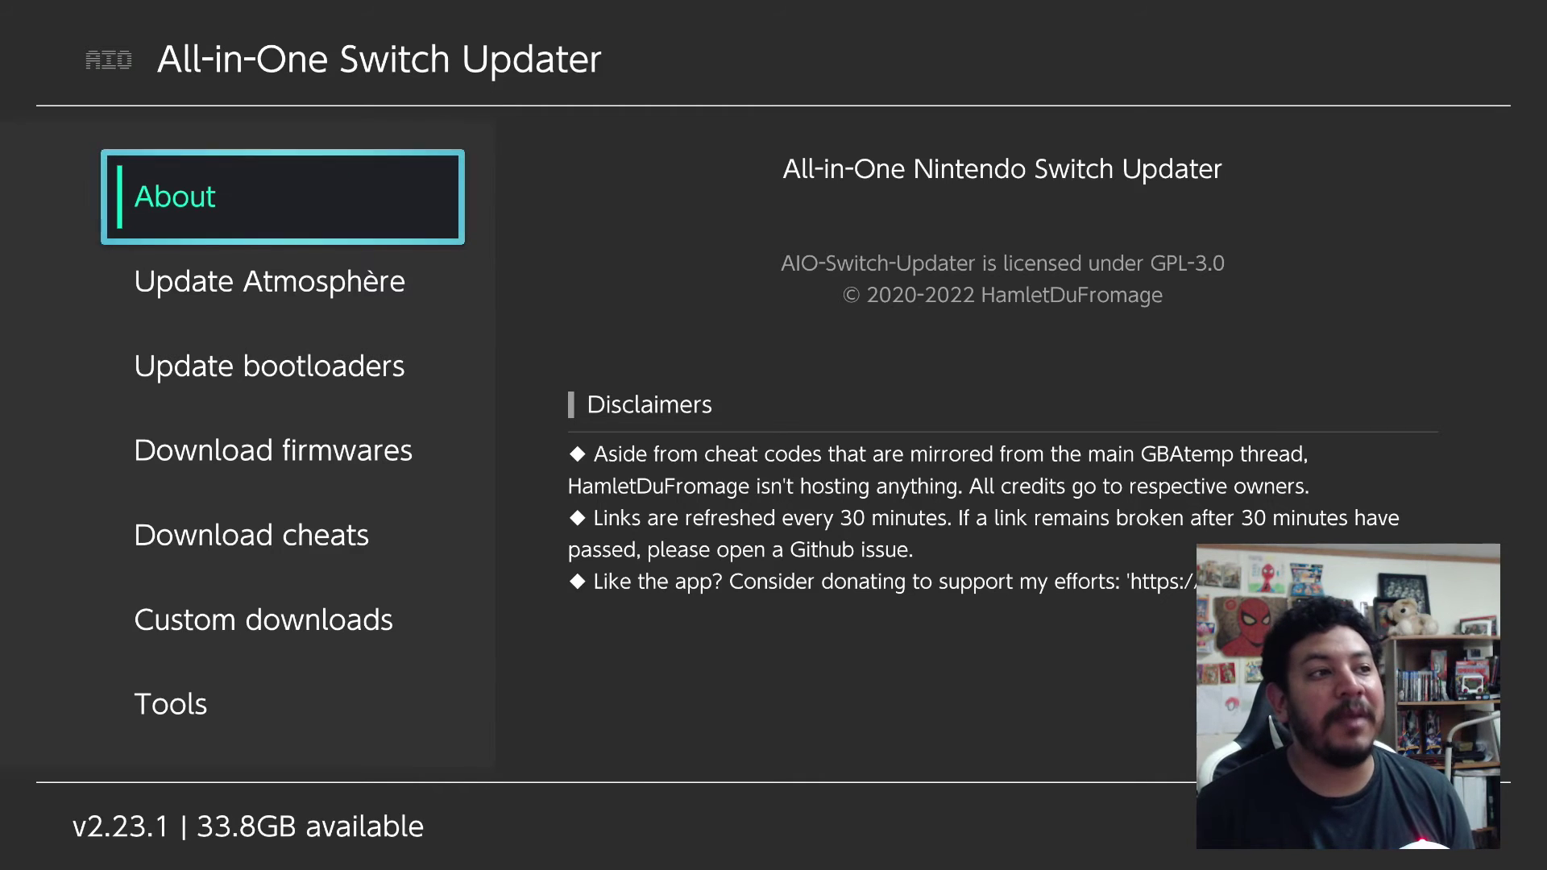
Under Download cheats, fetch the GBAtemp.net cheat archive (ver 2023-11-05) until 'All done!'
{"action": "left_click", "coordinate": [282, 281]}
{"action": "key", "text": "Down"}
{"action": "key", "text": "Down"}
{"action": "key", "text": "Down"}
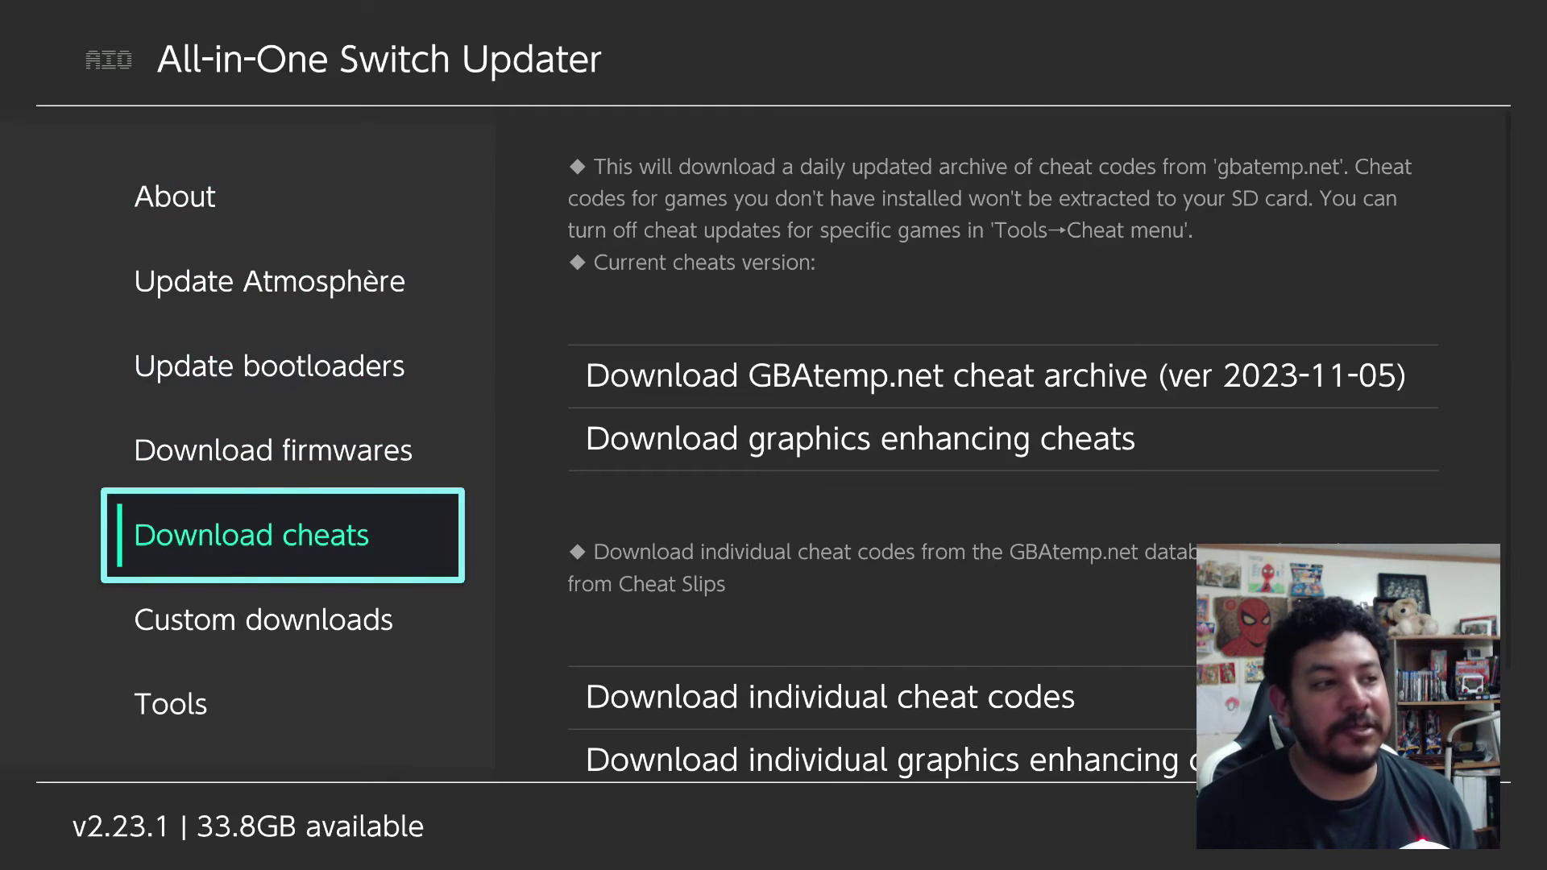
{"action": "key", "text": "Right"}
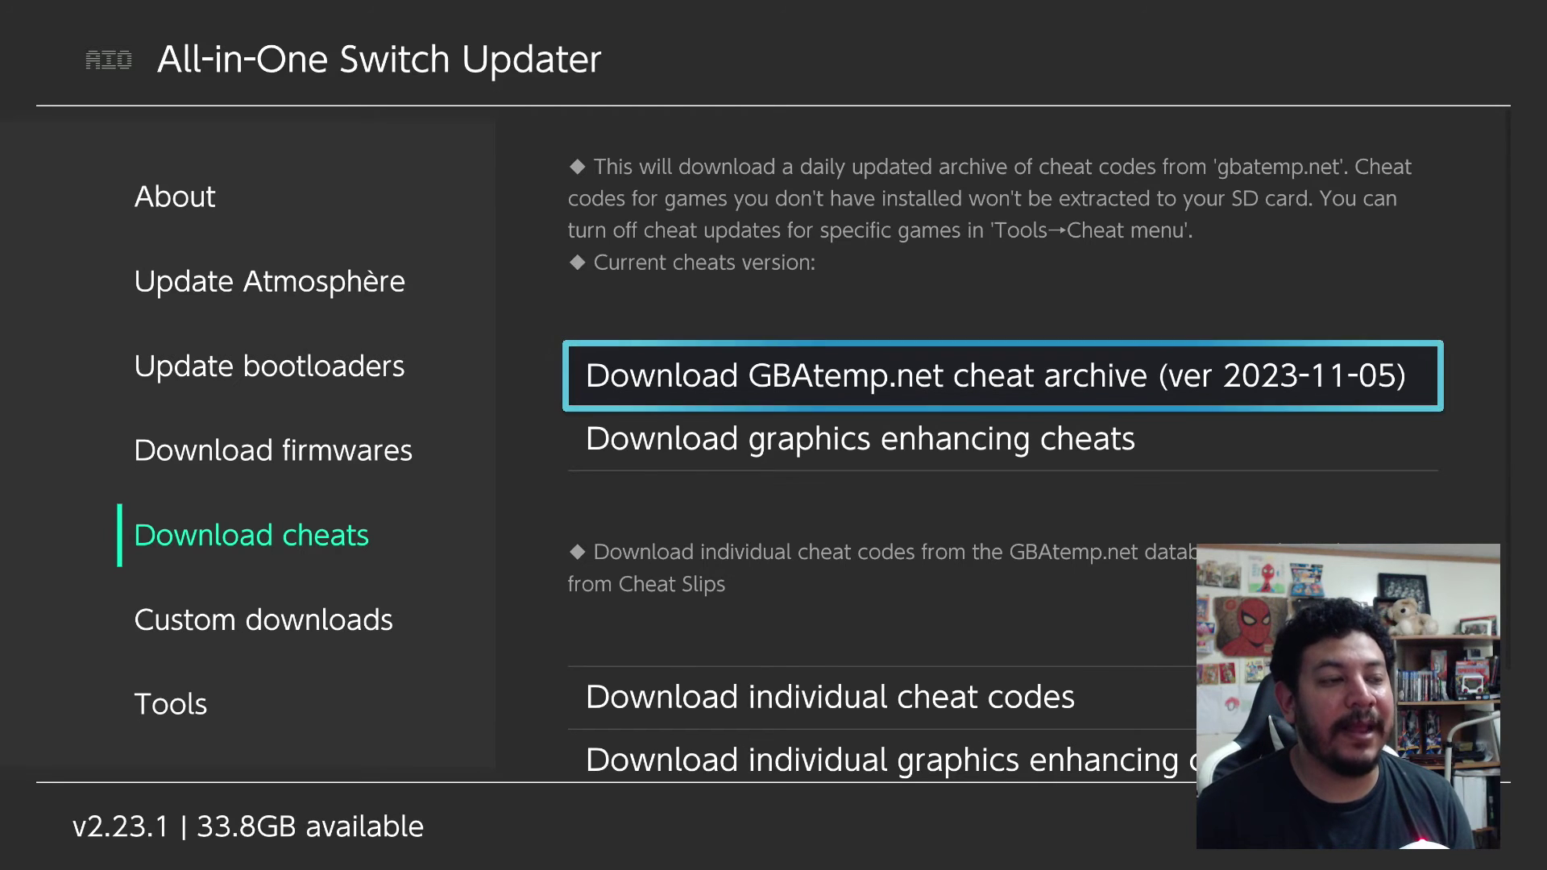
{"action": "key", "text": "Return"}
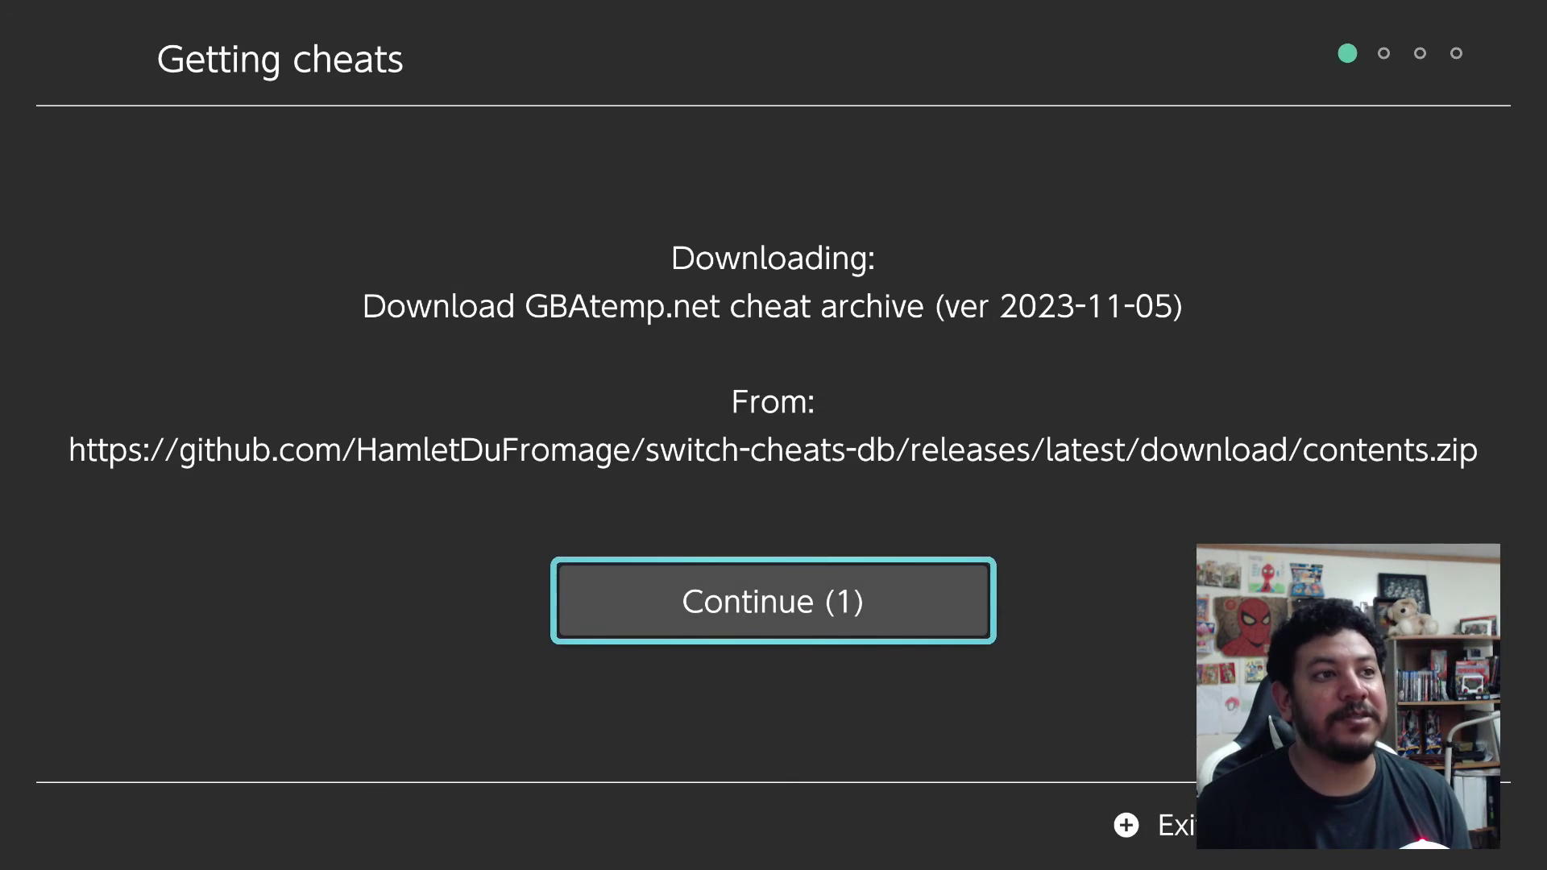
{"action": "key", "text": "Return"}
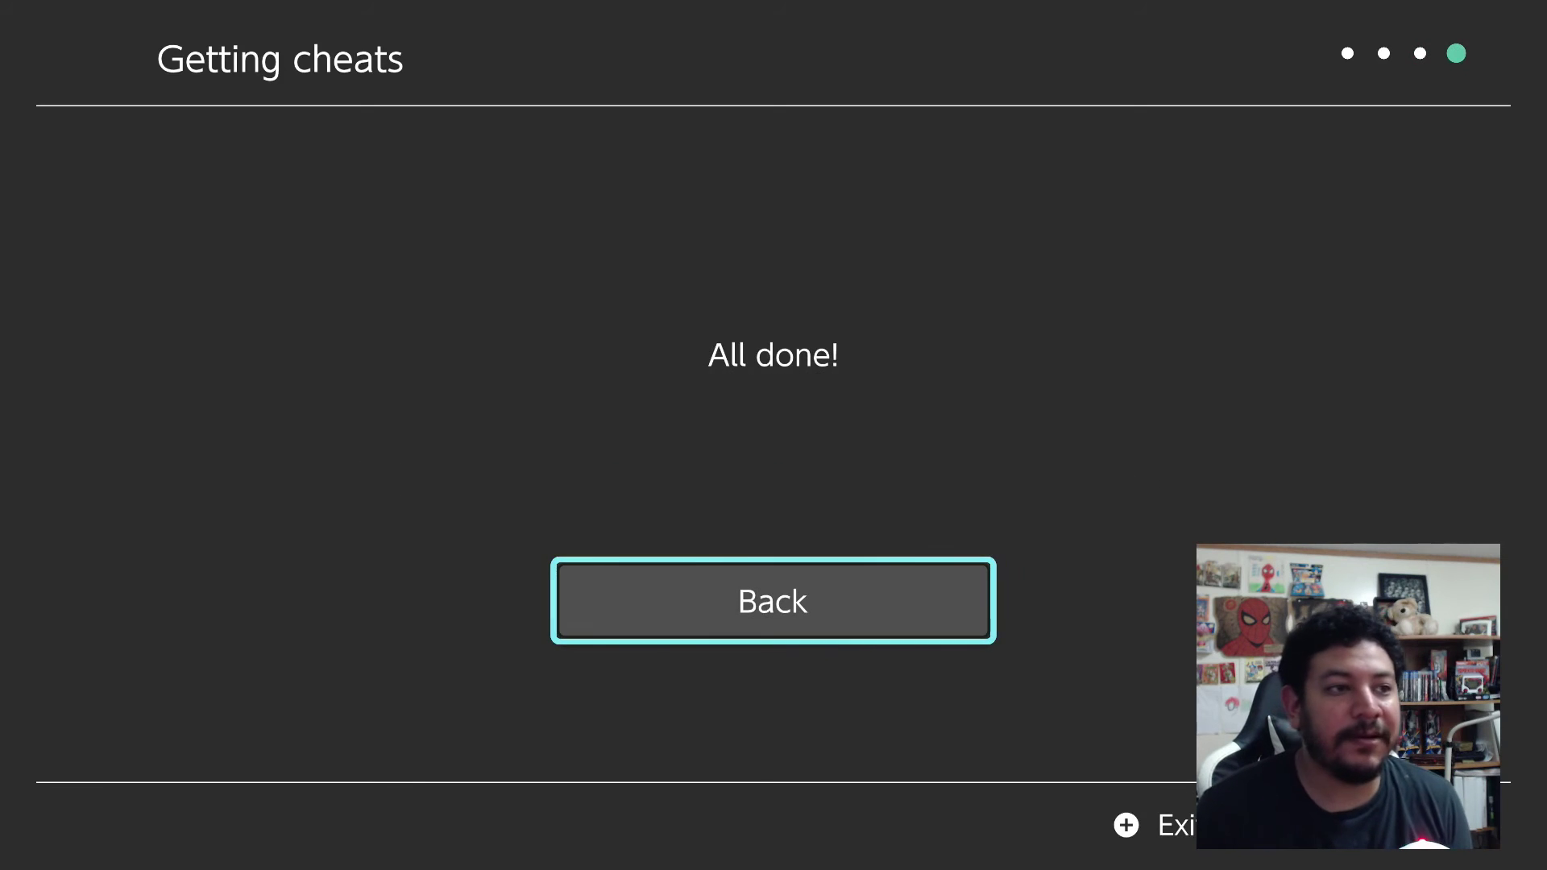
{"action": "key", "text": "Return"}
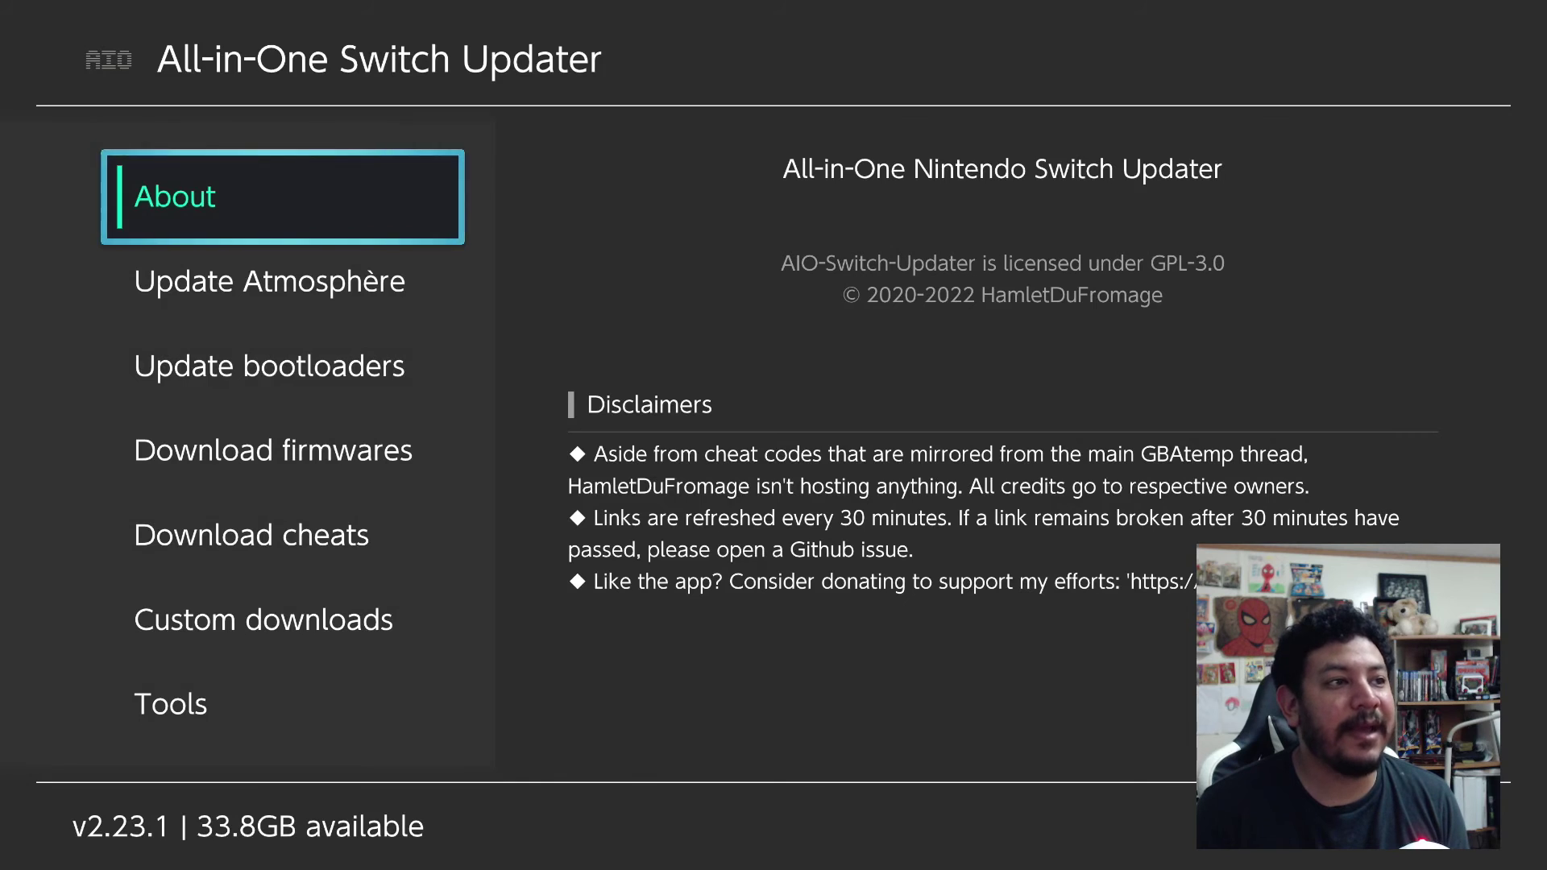
Suspend the updater to the Switch home menu and select the New Super Mario Bros. U Deluxe tile
{"action": "key", "text": "Home"}
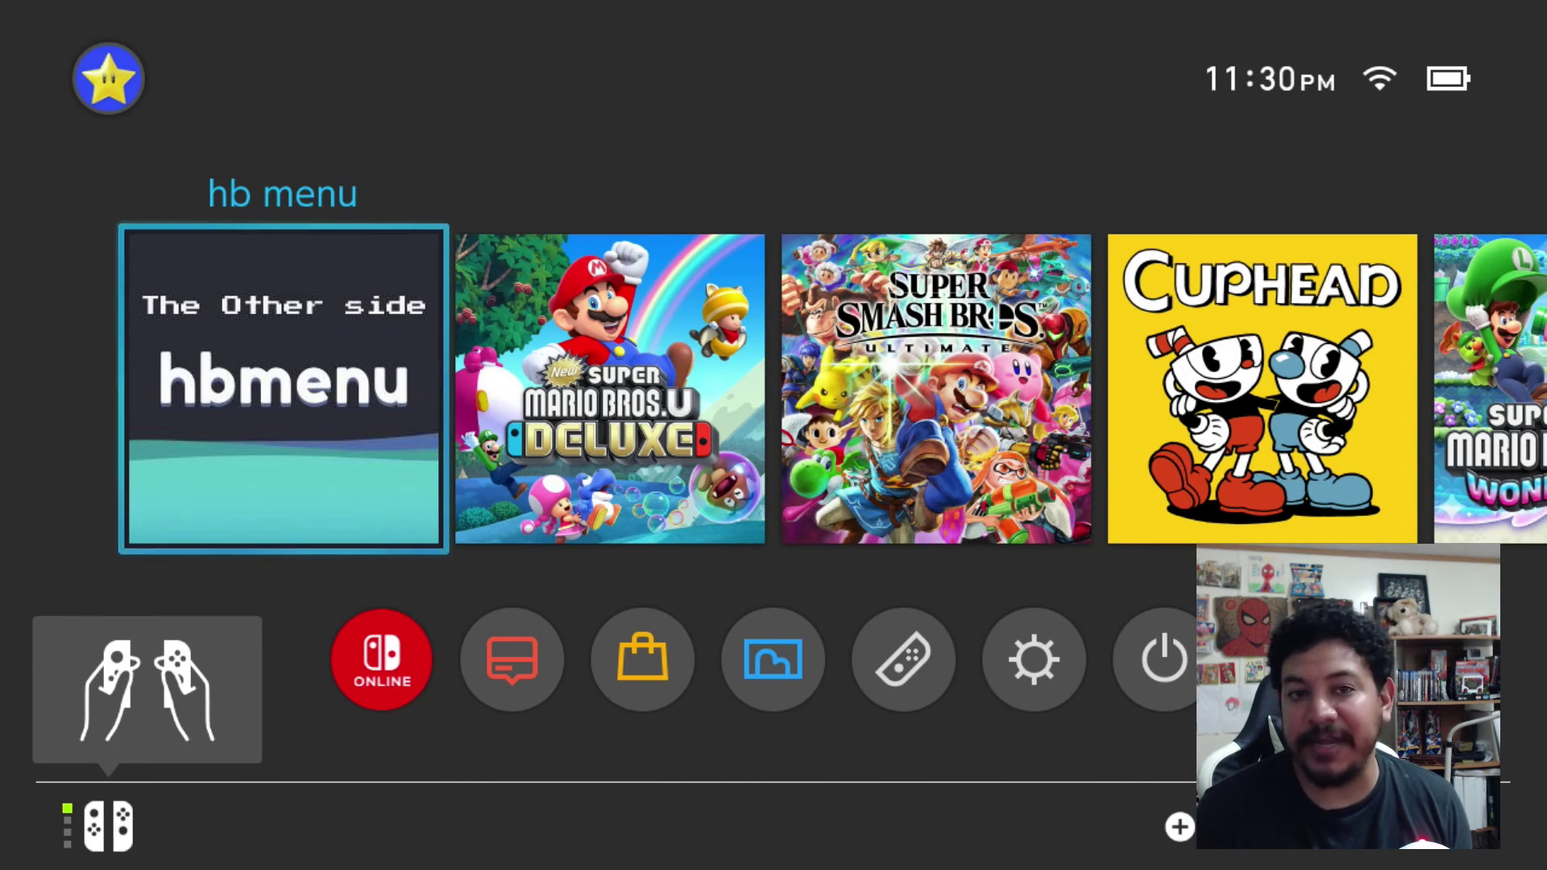
{"action": "key", "text": "Right"}
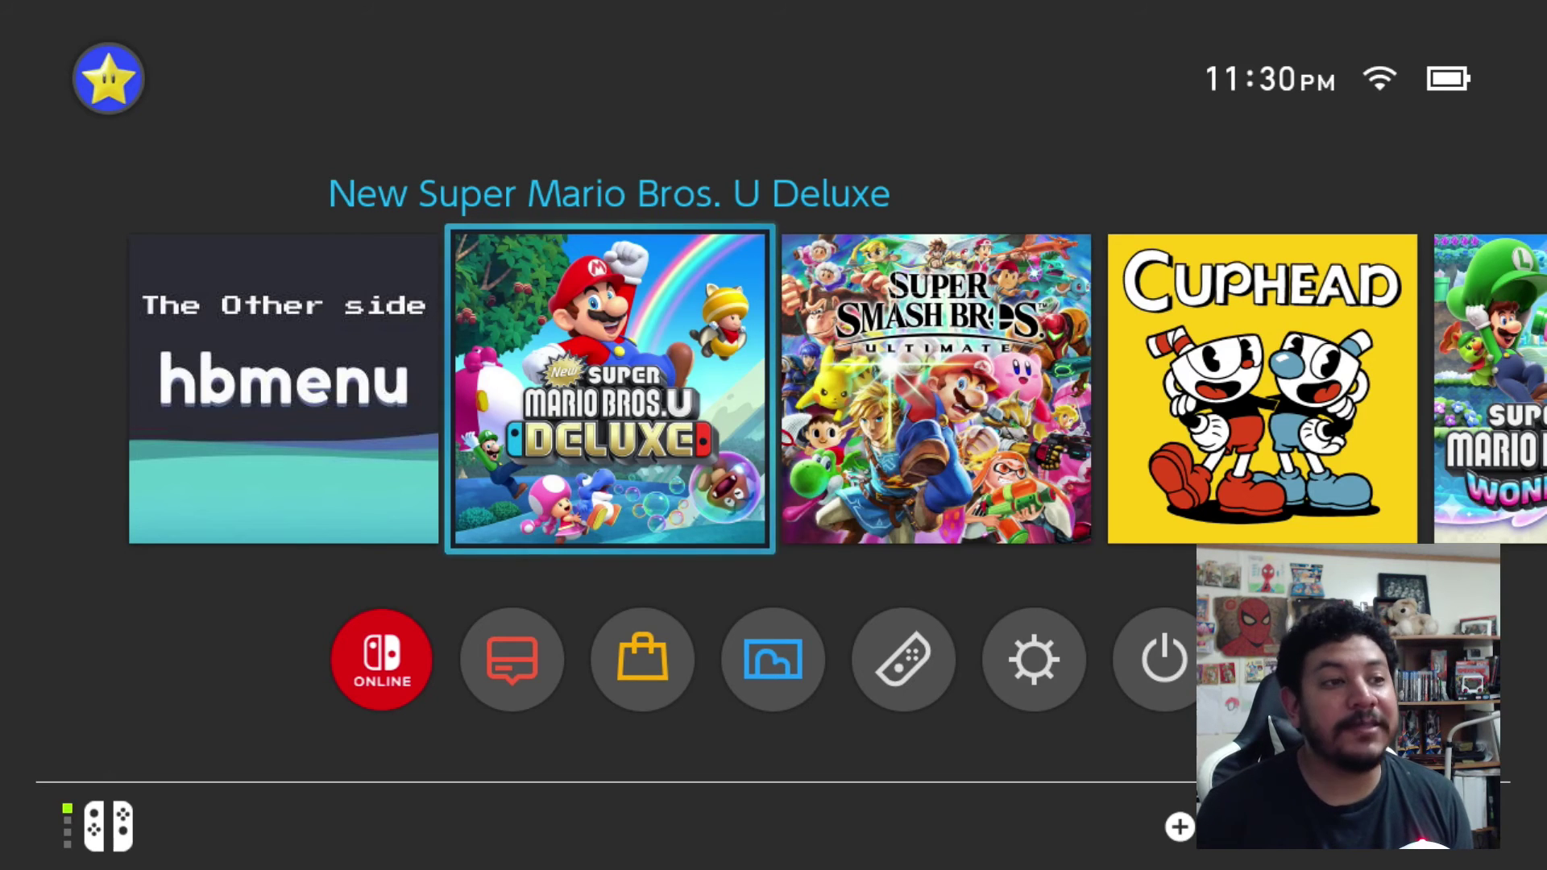